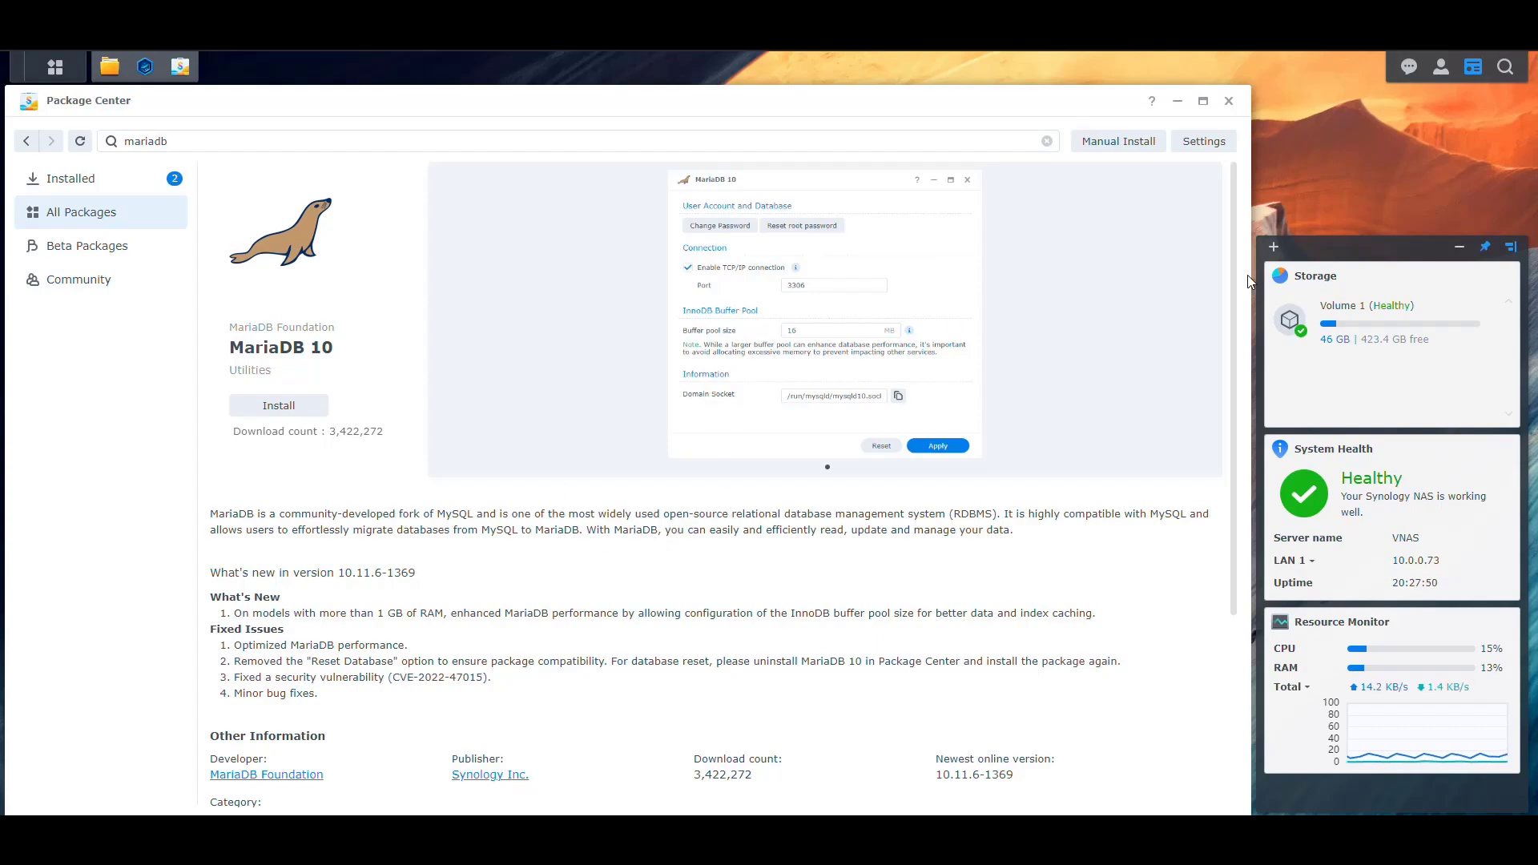
# Reopen Package Center, find MariaDB 10 by searching 'mariadb', and start installing it
pyautogui.click(1229, 100)
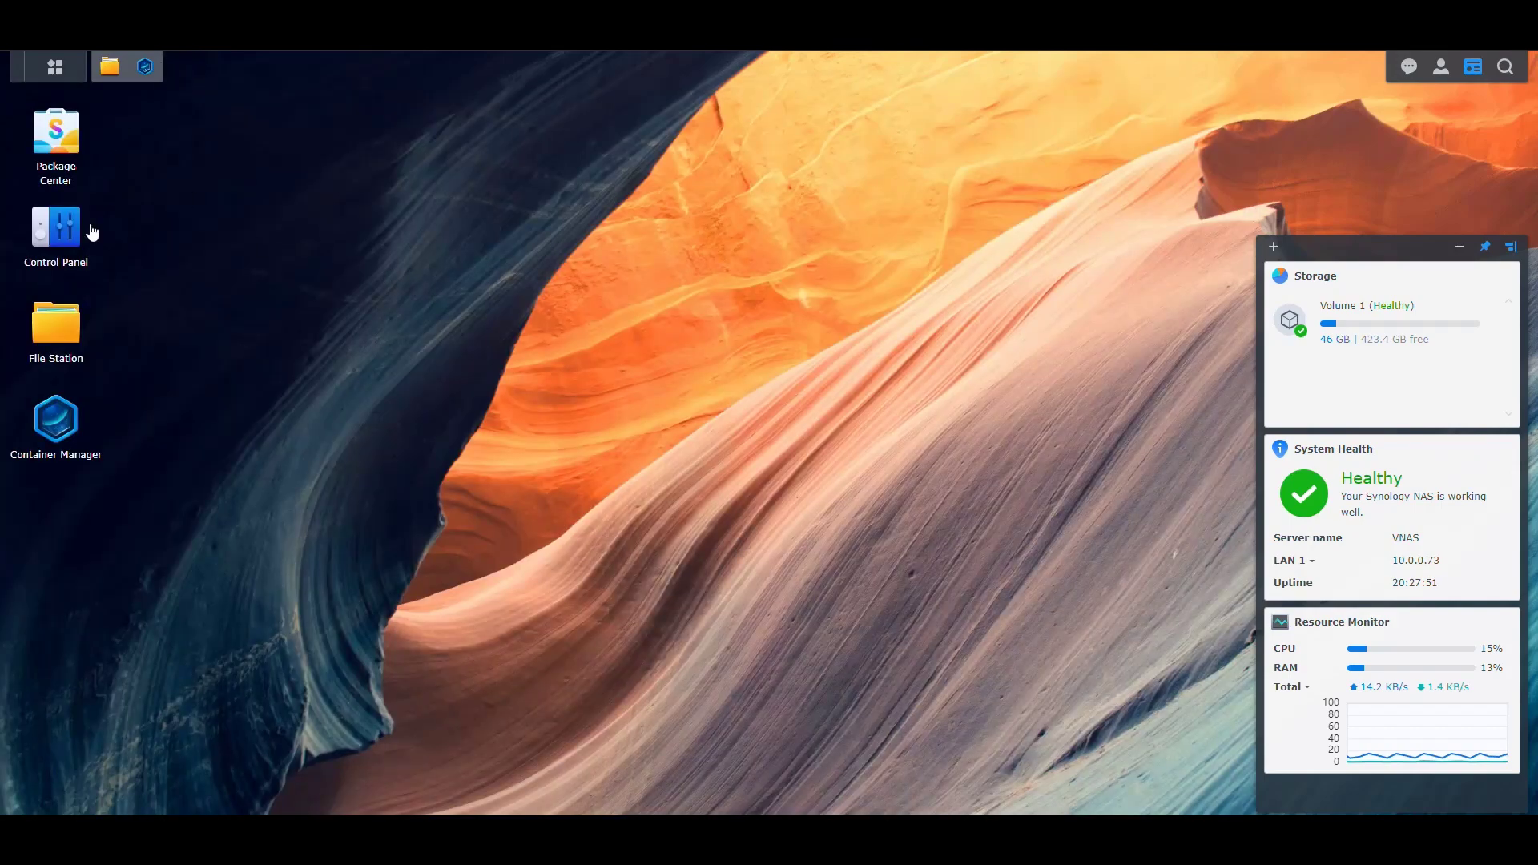
pyautogui.click(62, 141)
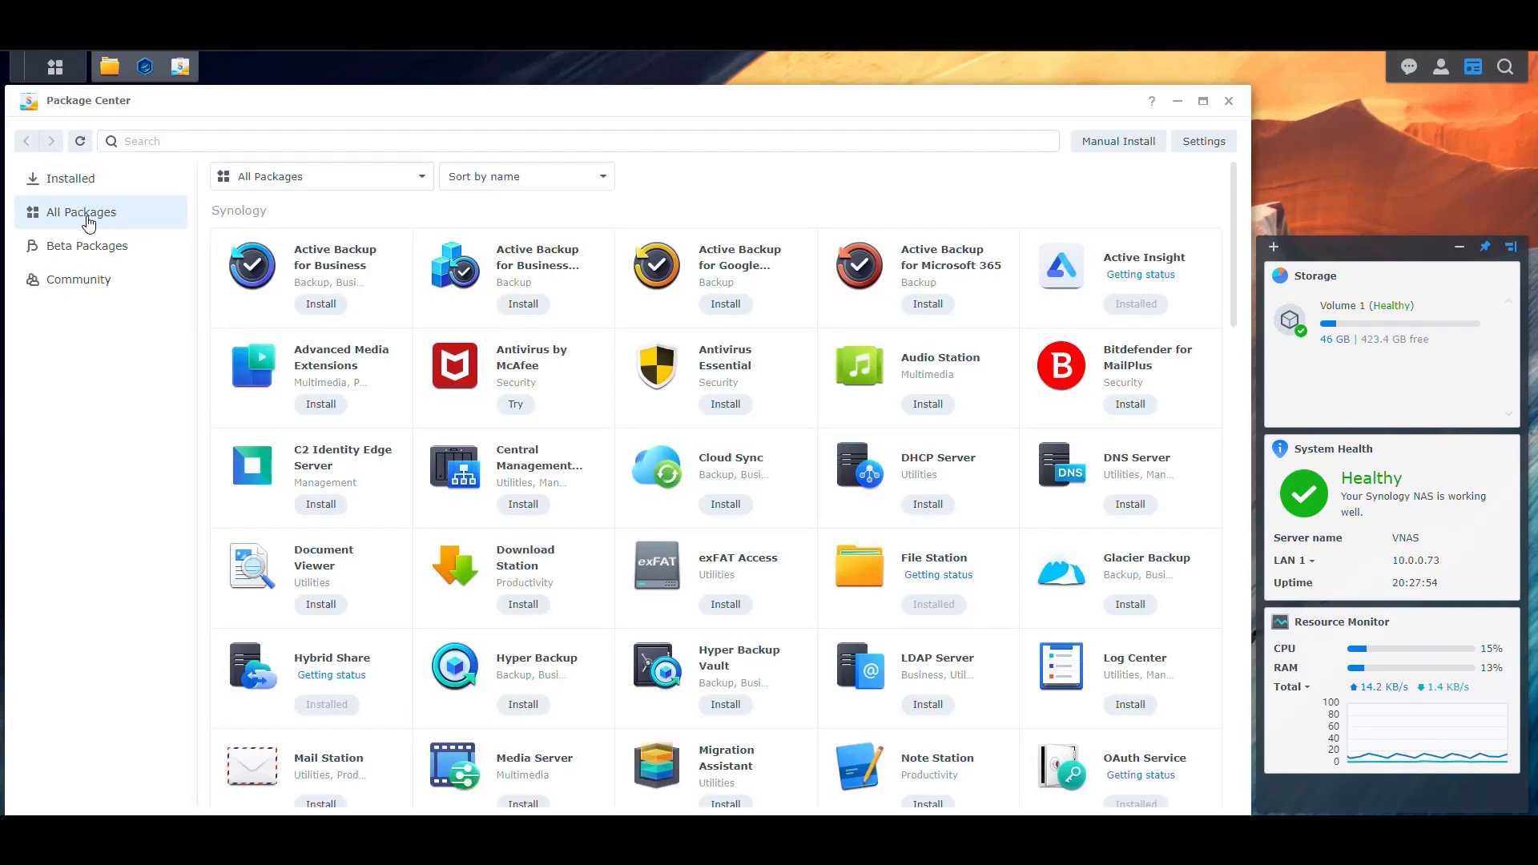
pyautogui.click(279, 138)
pyautogui.write('mariadb')
pyautogui.click(398, 246)
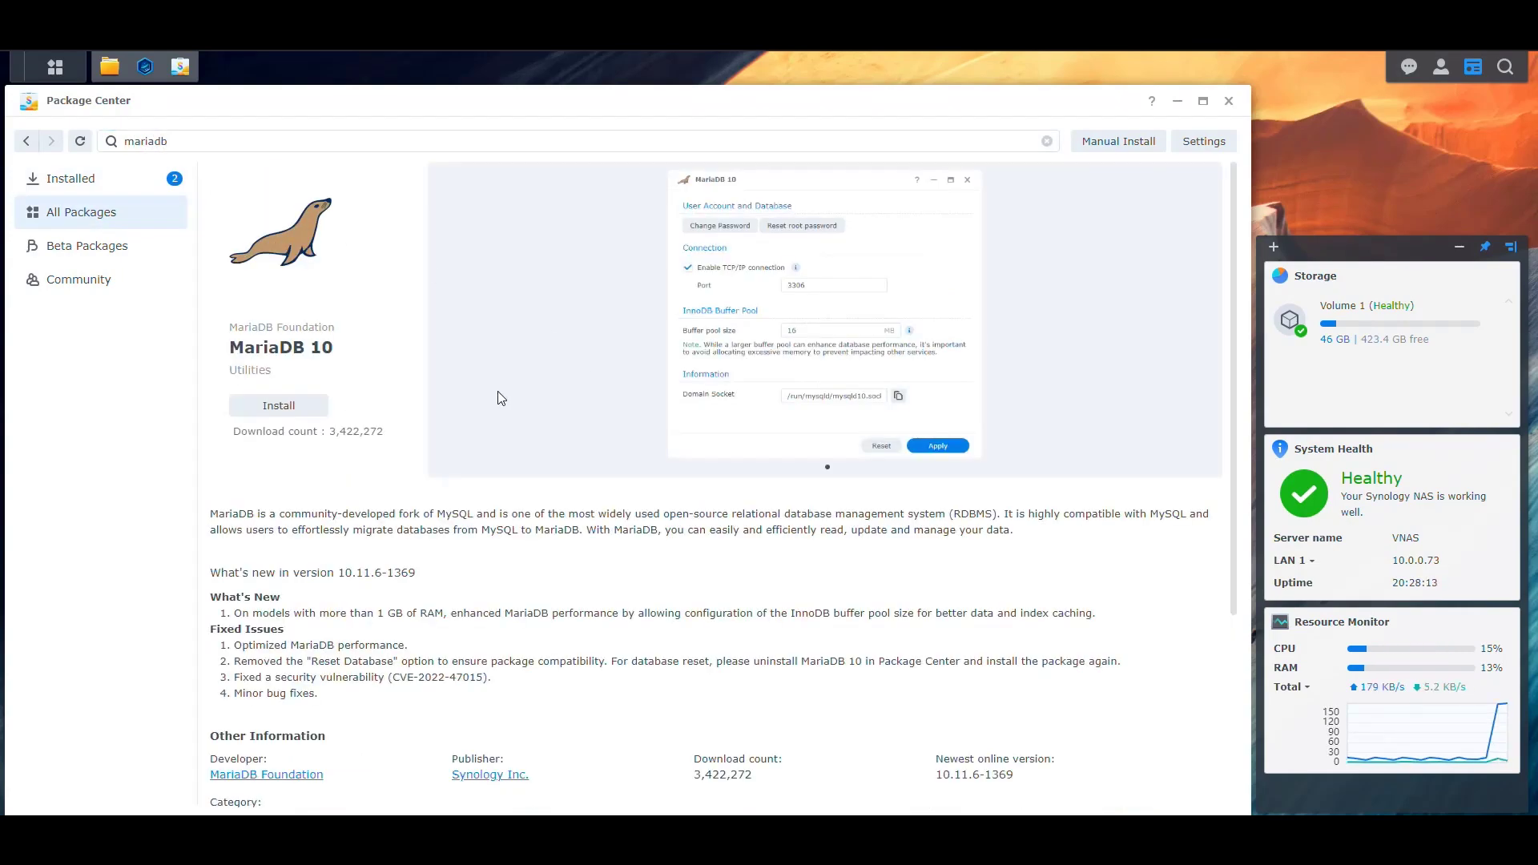
pyautogui.click(289, 413)
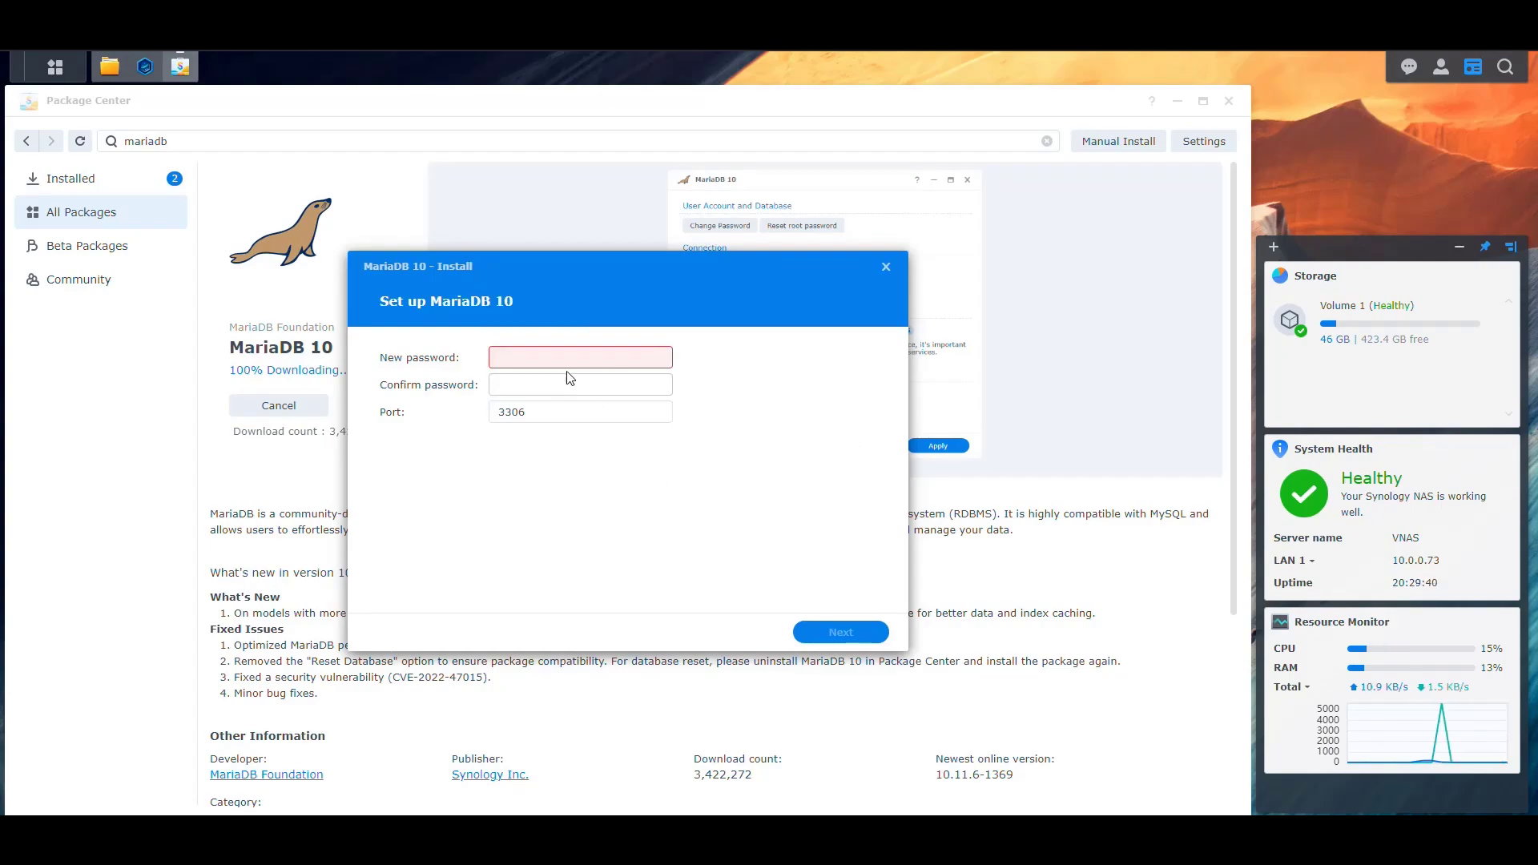
# Start entering the new root password in the MariaDB 10 setup dialog
pyautogui.click(564, 352)
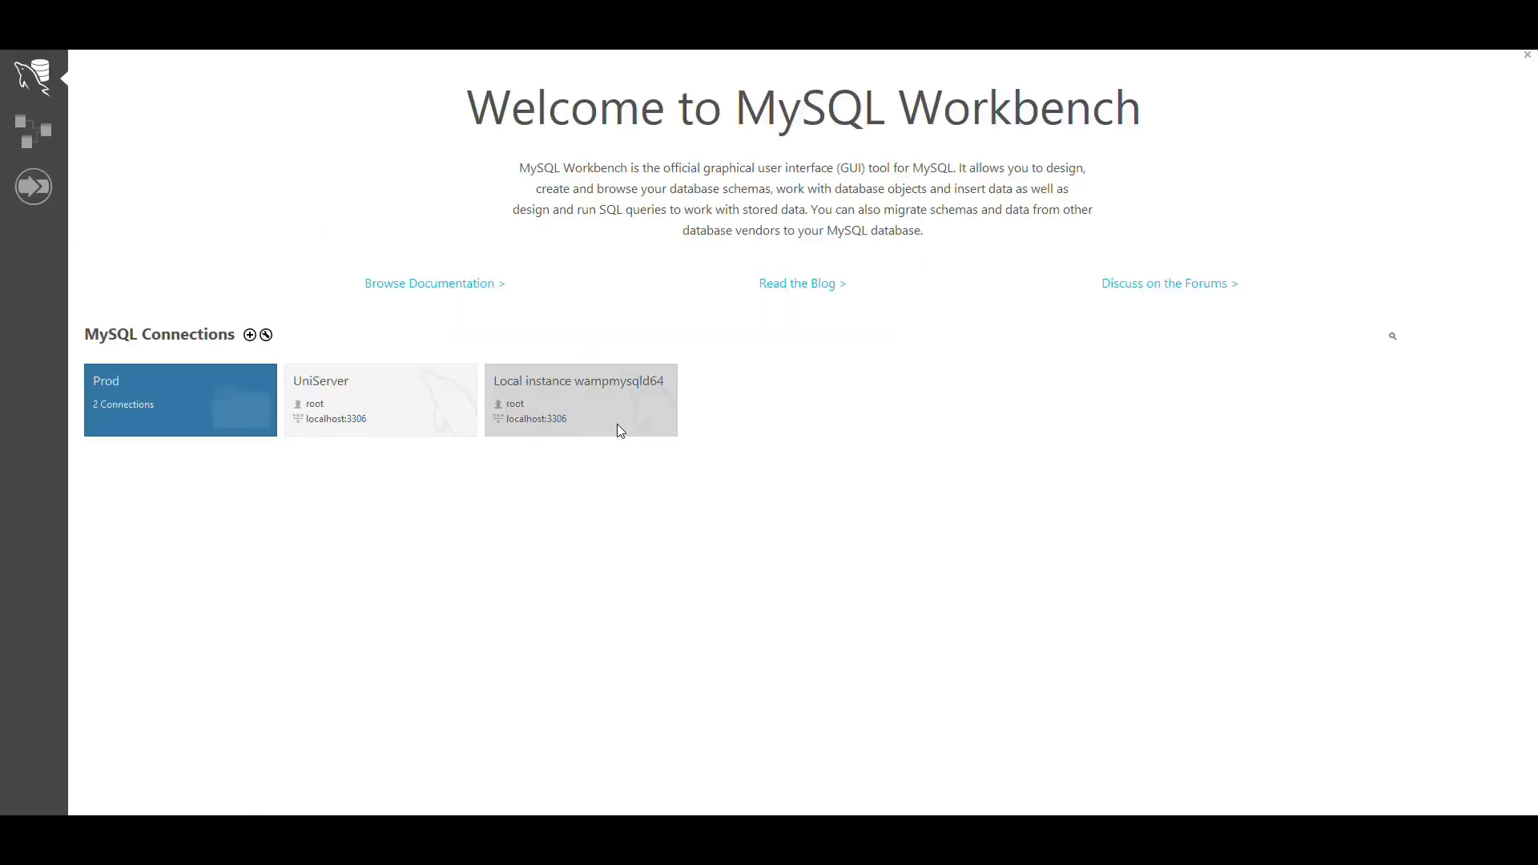
# Create a new Workbench connection named VNAS-MariaDB with hostname 10.0.0.73
pyautogui.click(250, 335)
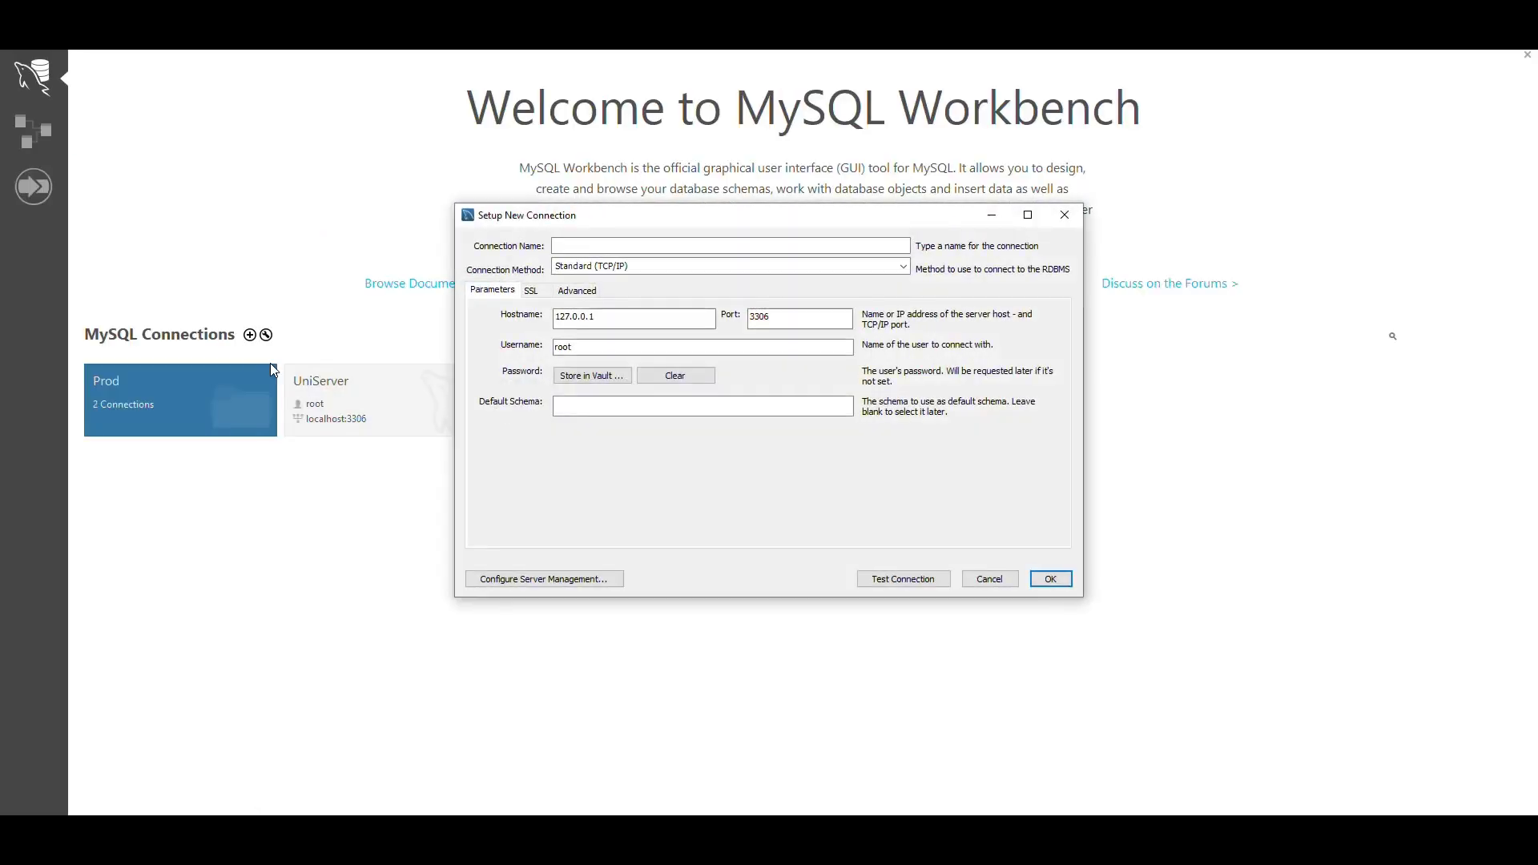
pyautogui.moveTo(803, 217); pyautogui.dragTo(718, 313)
pyautogui.write('VN')
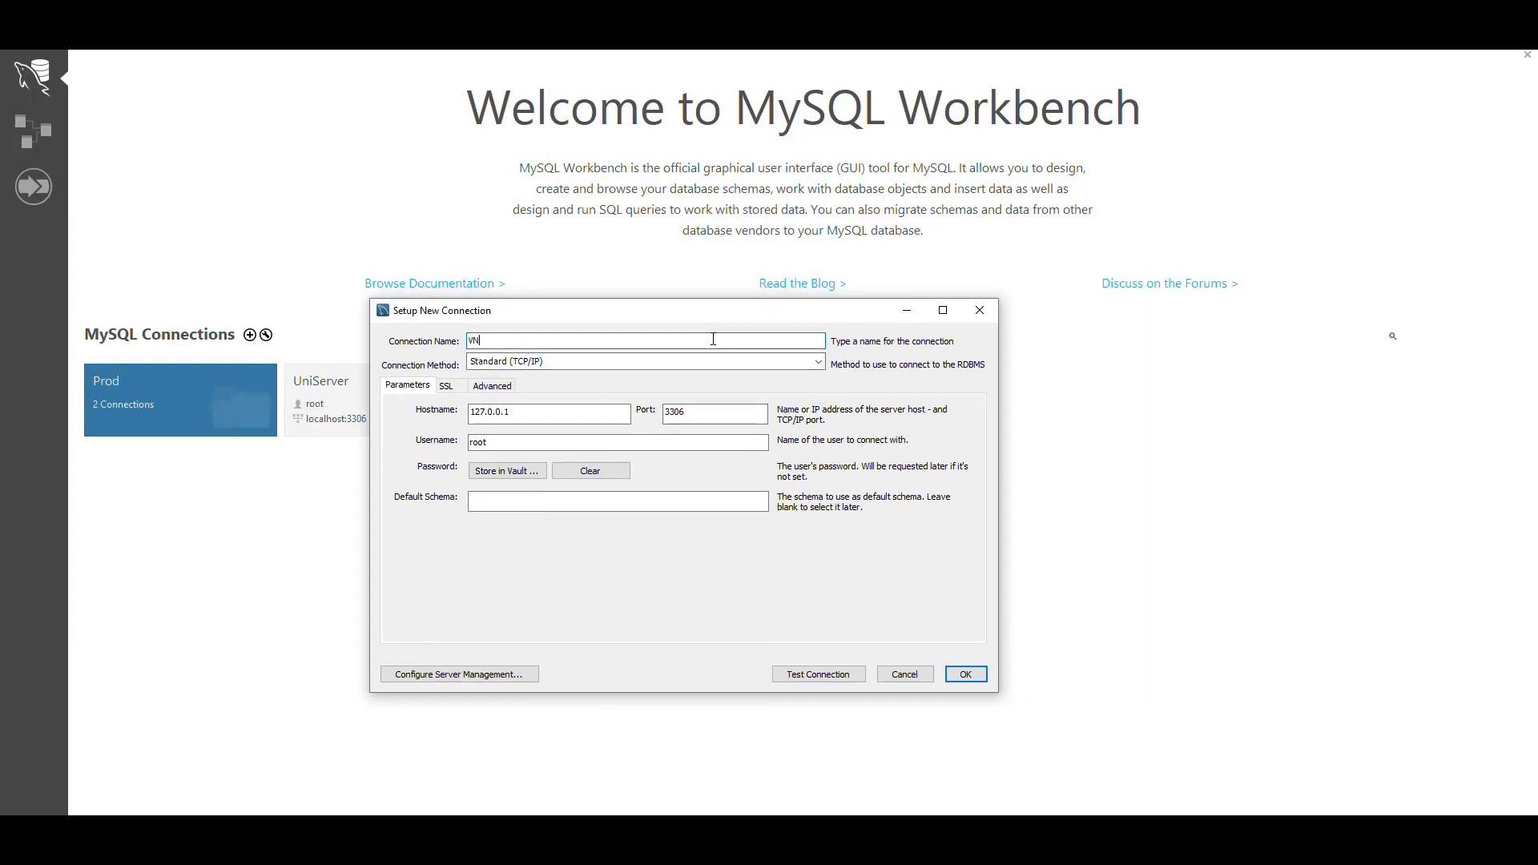
pyautogui.write('AS-MariaDB')
pyautogui.moveTo(633, 414); pyautogui.dragTo(360, 389)
pyautogui.write('10.0.0.73')
pyautogui.press('Tab')
pyautogui.press('Tab')
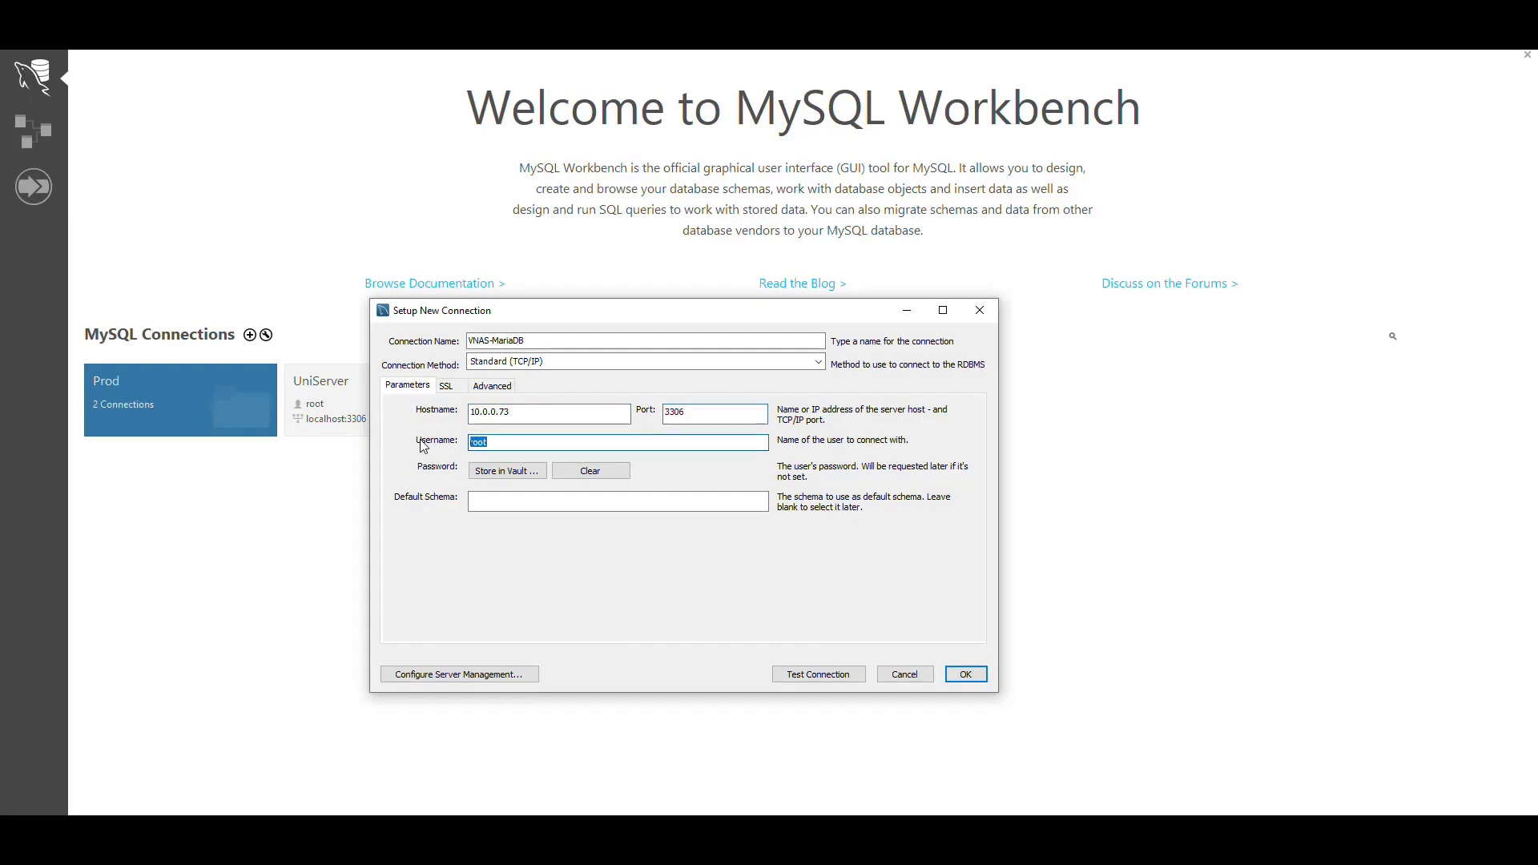
# Skip storing the password in the vault and test the VNAS-MariaDB connection
pyautogui.click(502, 474)
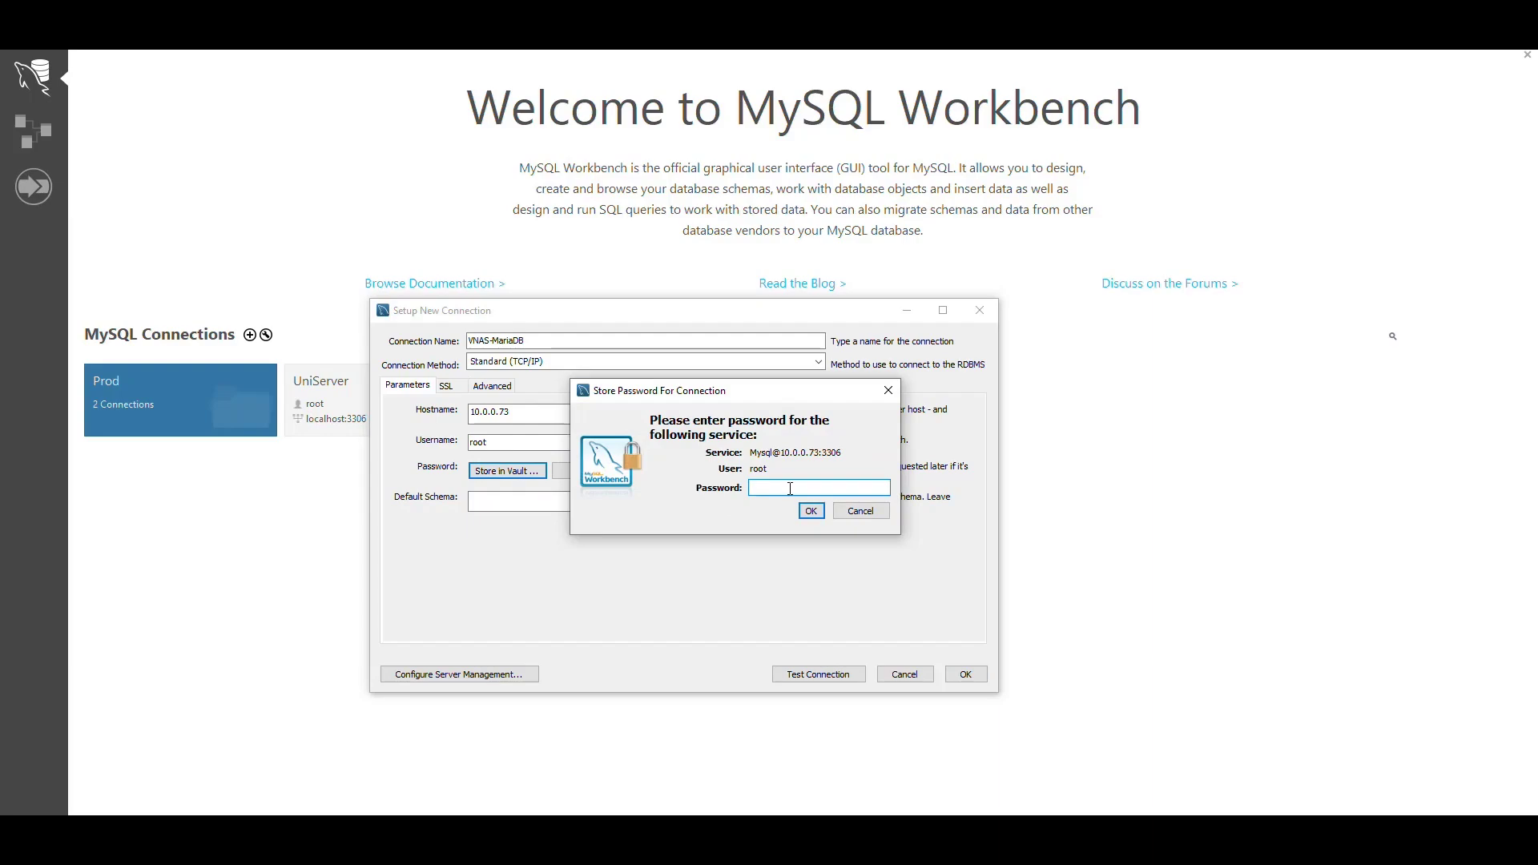
pyautogui.click(861, 510)
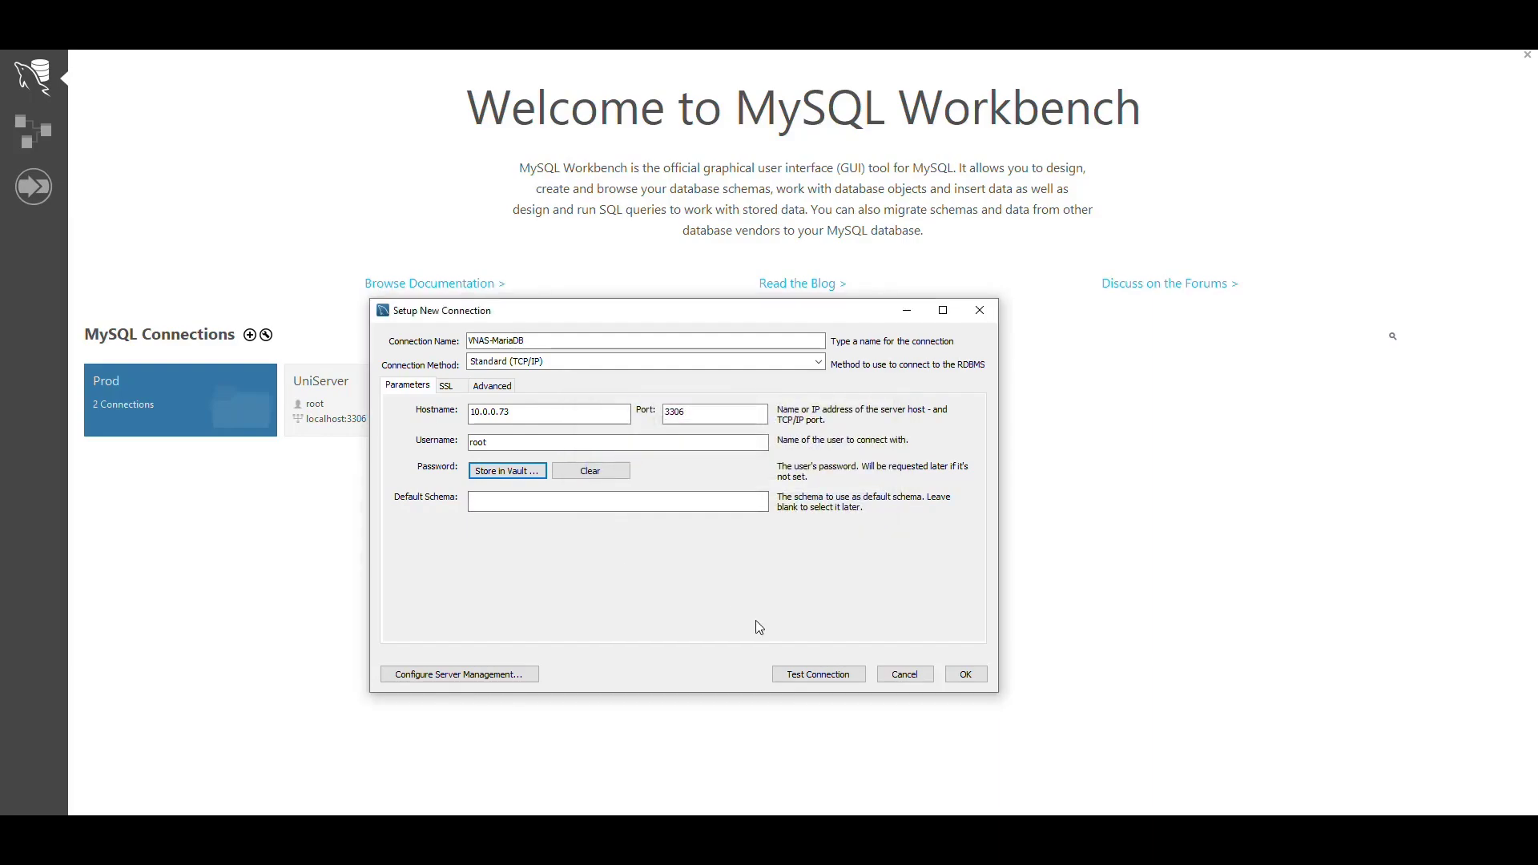
pyautogui.click(833, 680)
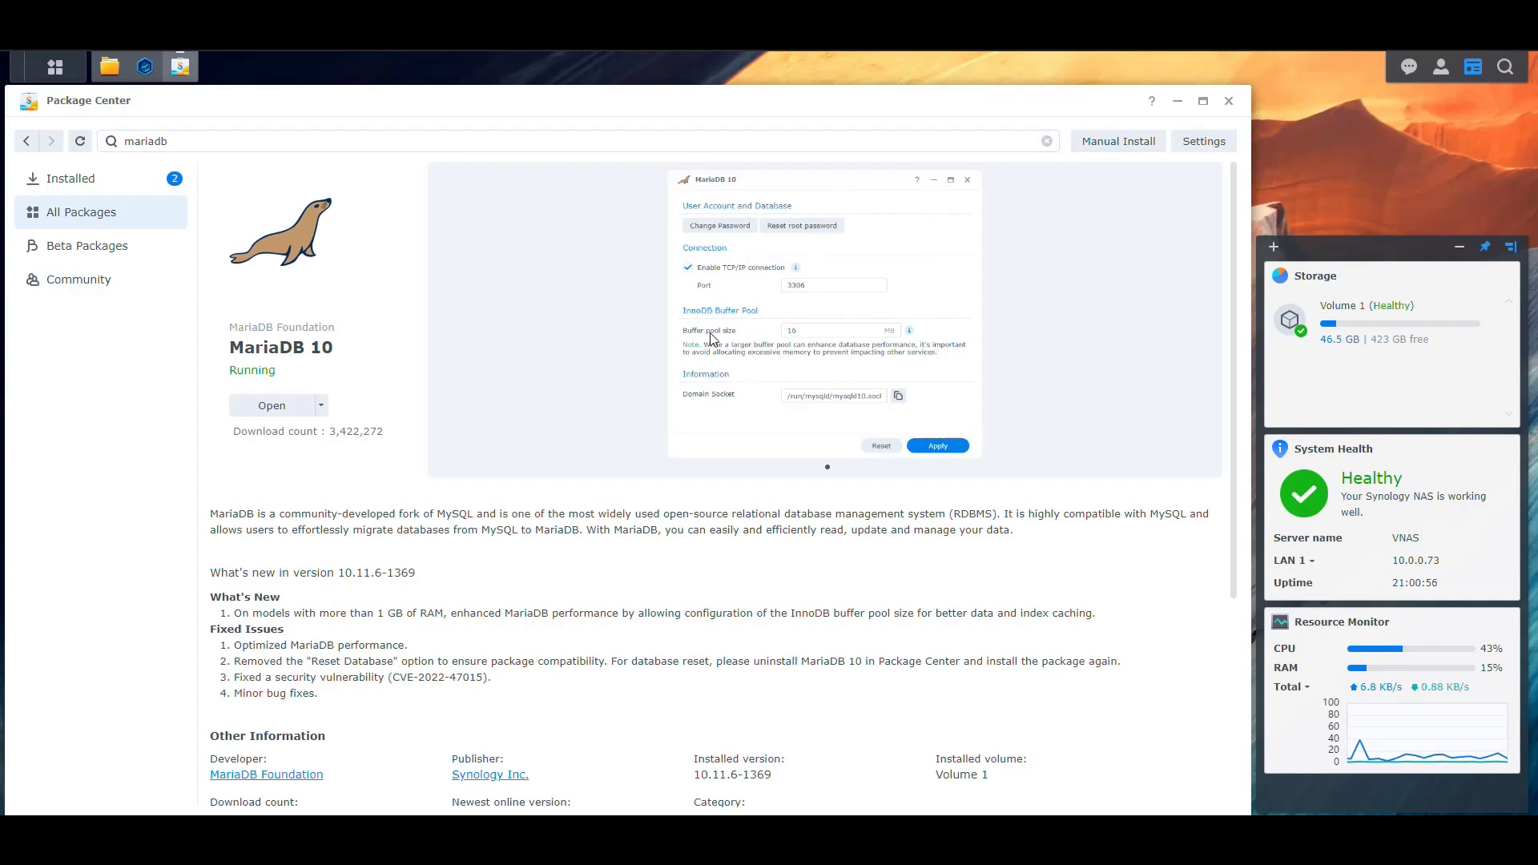
# Enable TCP/IP connections on port 3306 in MariaDB 10 settings and apply the change
pyautogui.click(264, 410)
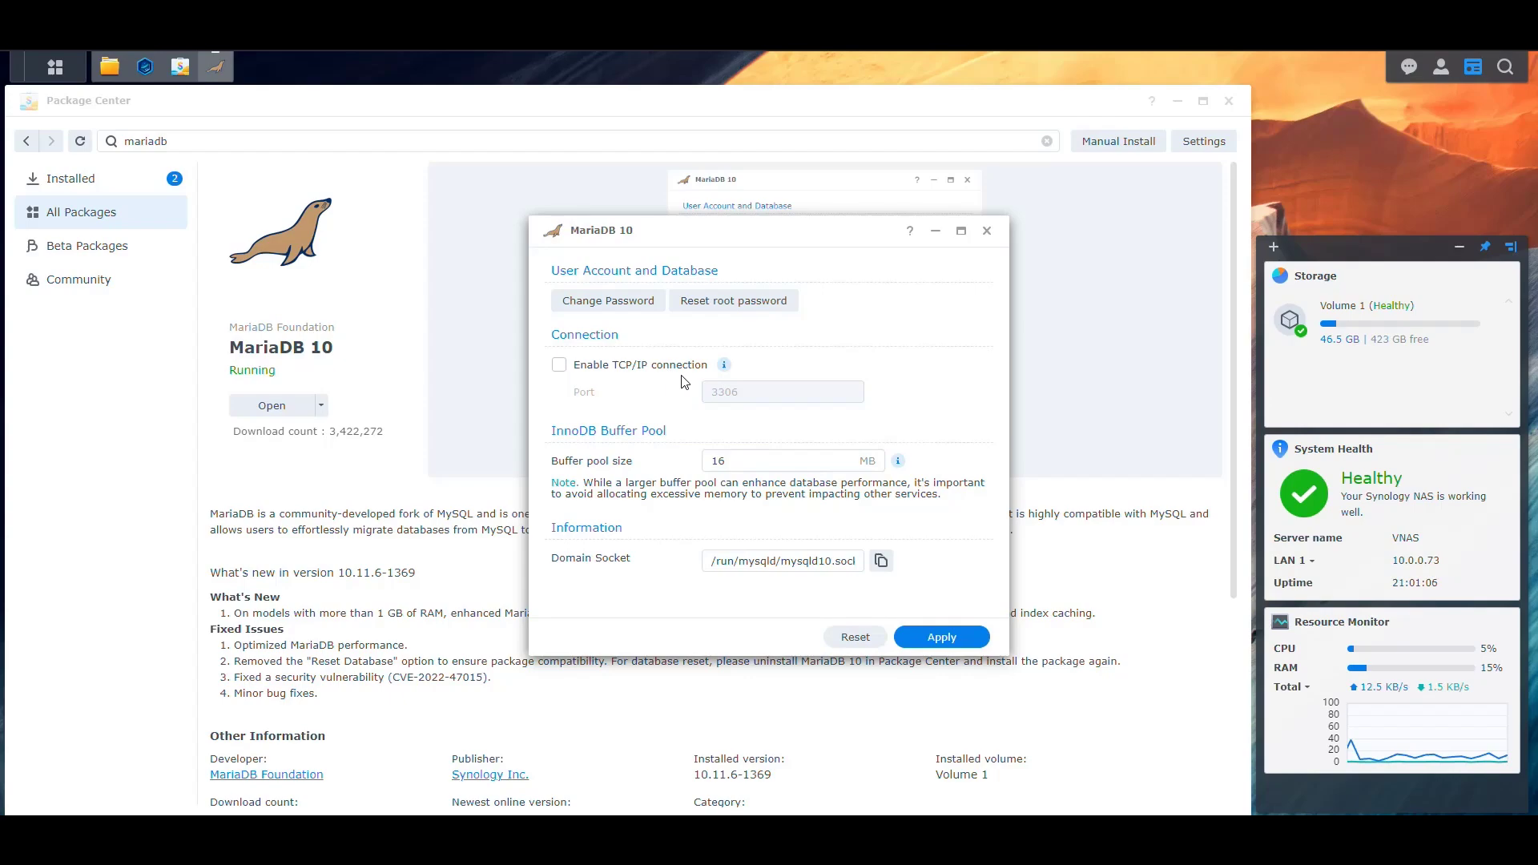
pyautogui.click(719, 367)
pyautogui.click(559, 366)
pyautogui.click(559, 365)
pyautogui.press('Tab')
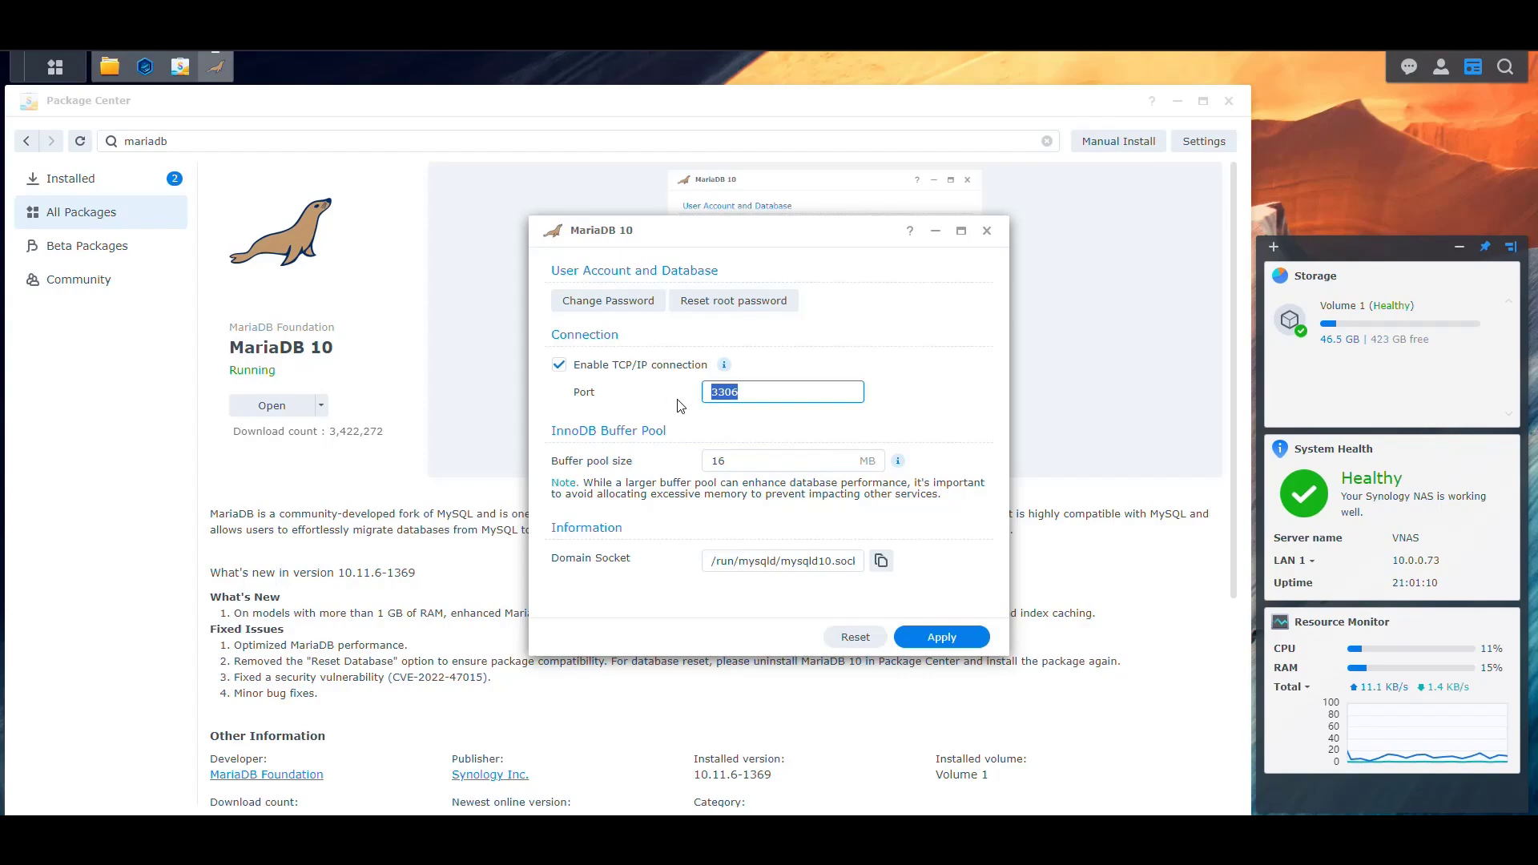
pyautogui.press('End')
pyautogui.click(952, 638)
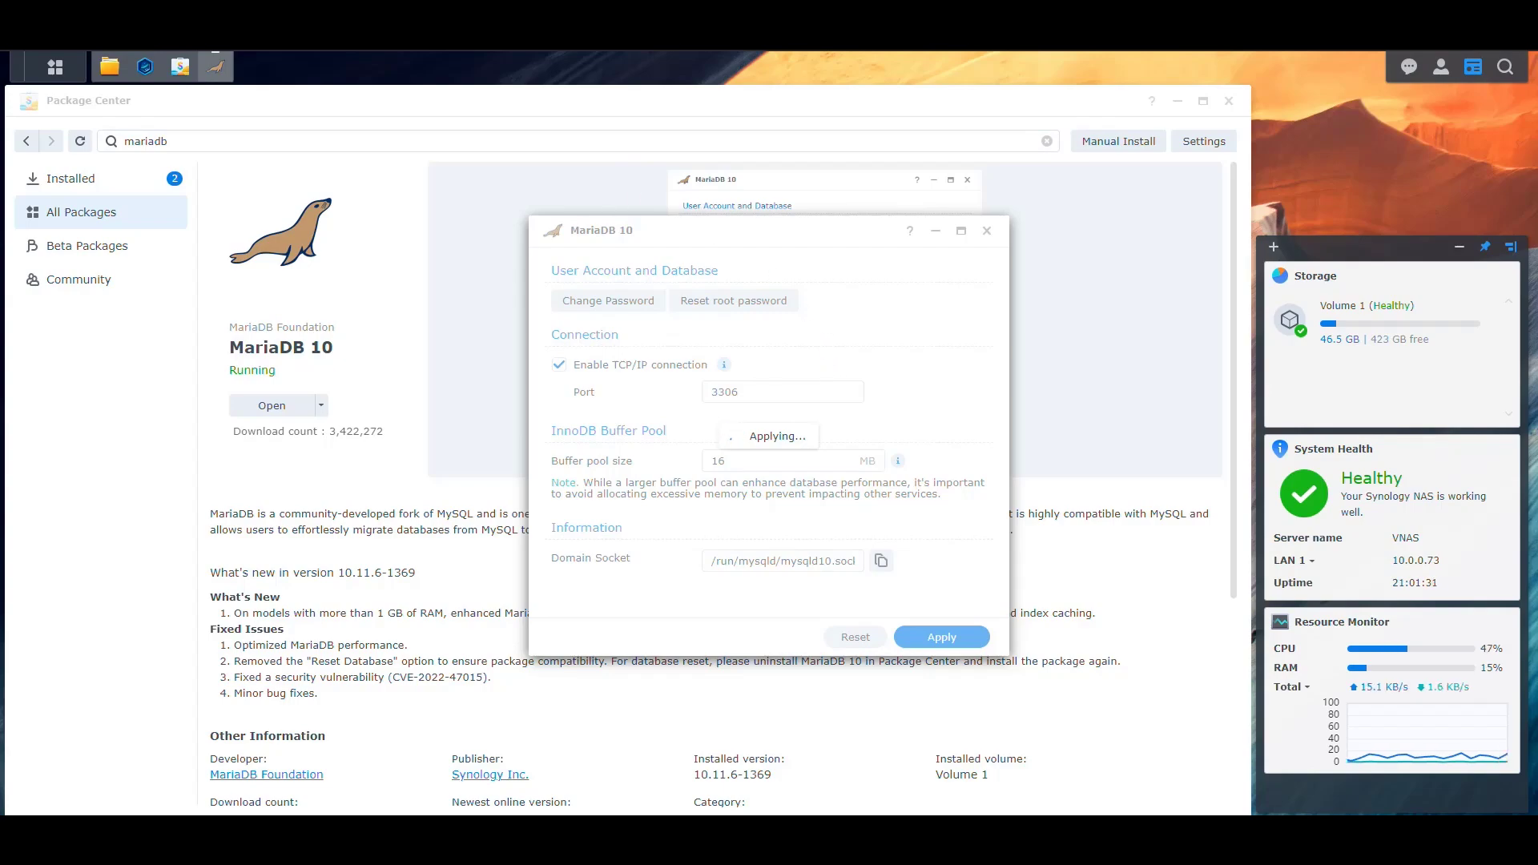
pyautogui.click(988, 232)
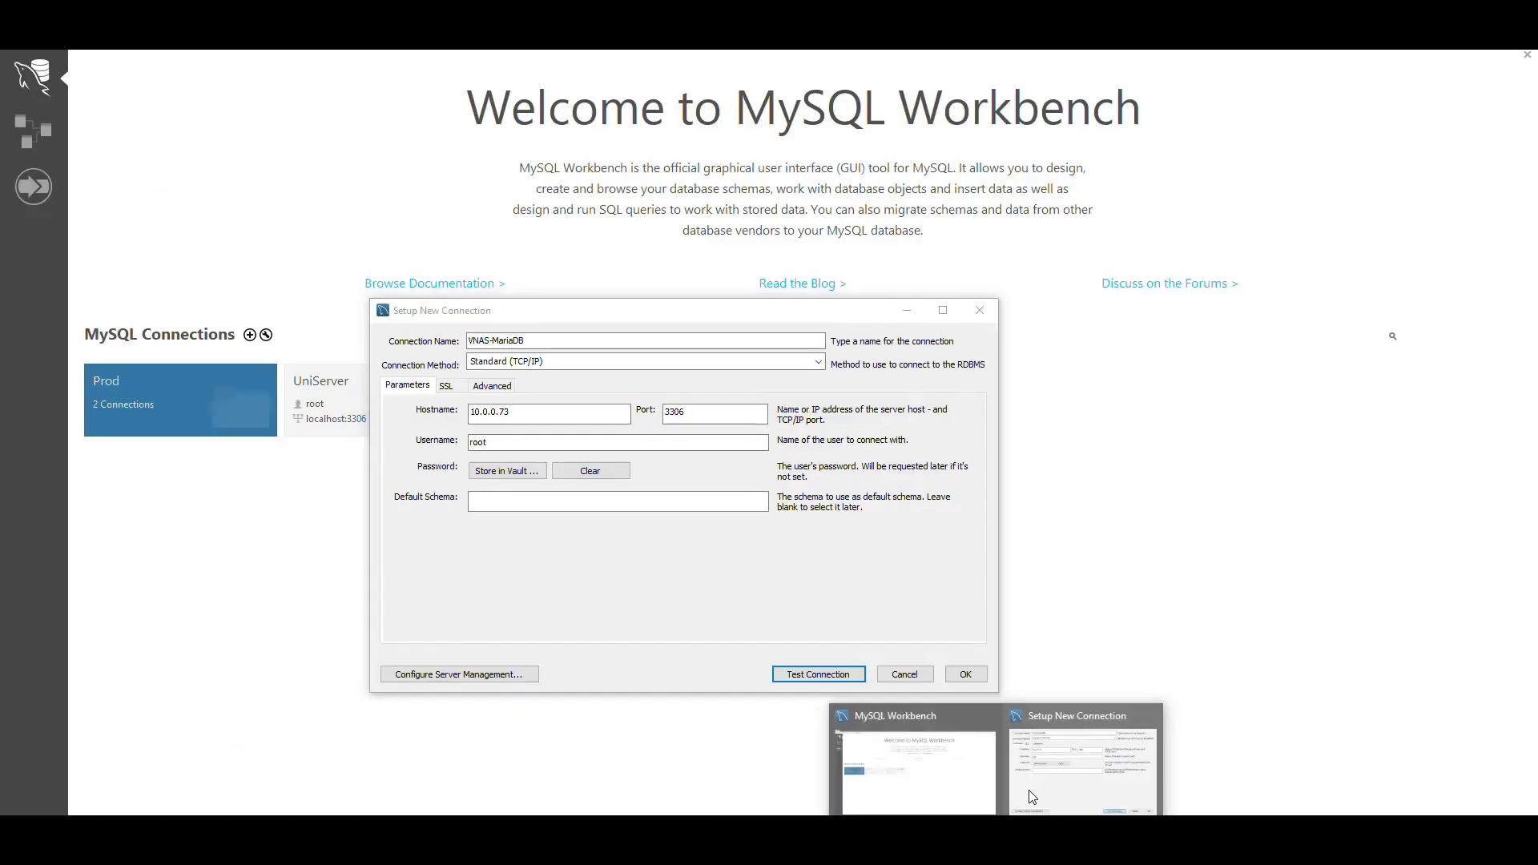
pyautogui.click(1032, 797)
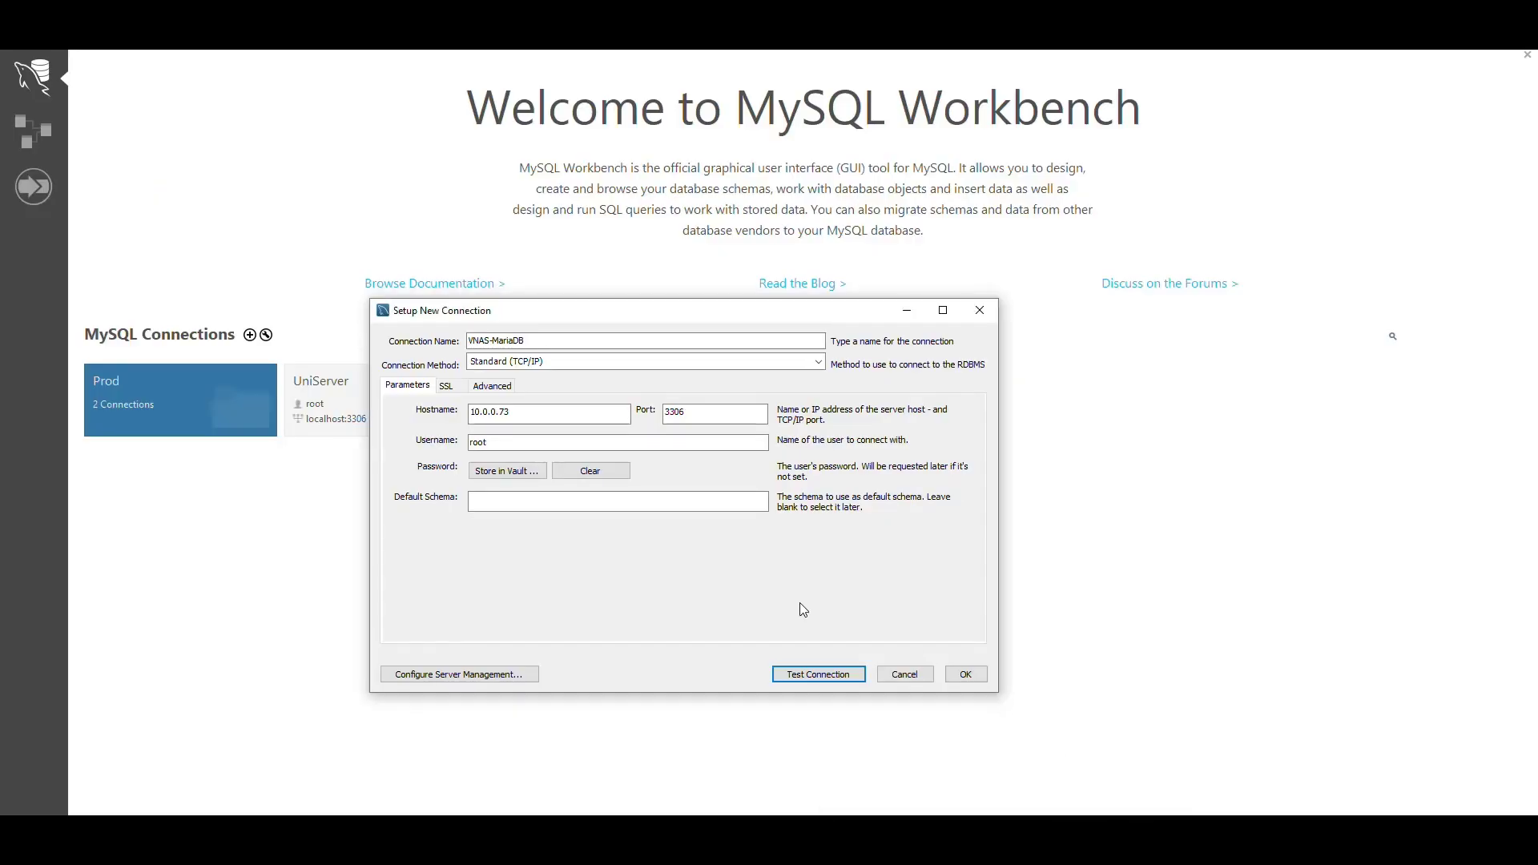
# Retest VNAS-MariaDB and dismiss the 'Failed to Connect' host-not-allowed error
pyautogui.click(813, 671)
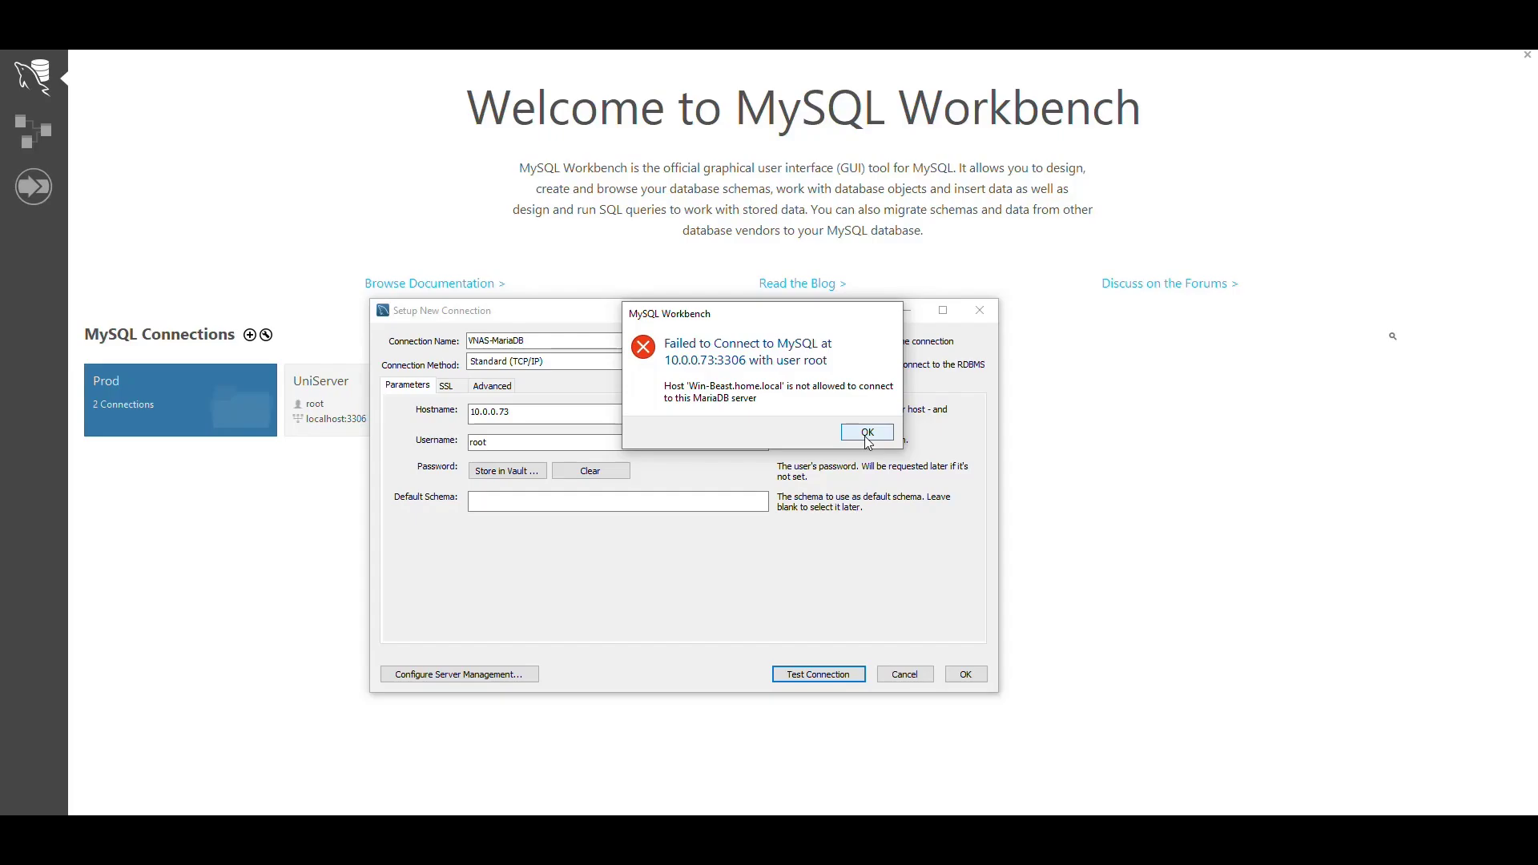
pyautogui.click(868, 433)
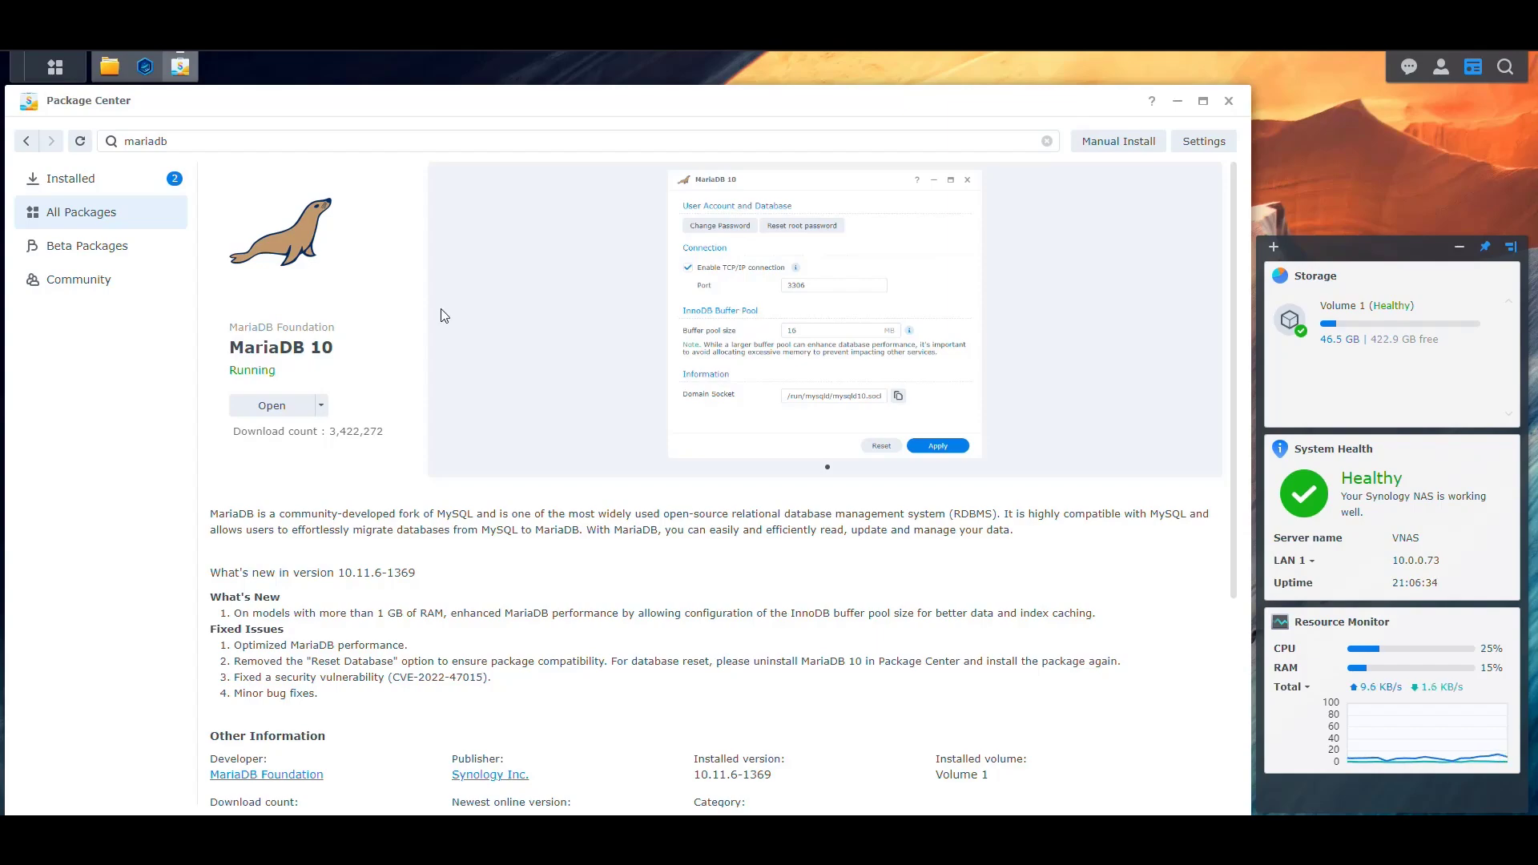
pyautogui.click(55, 67)
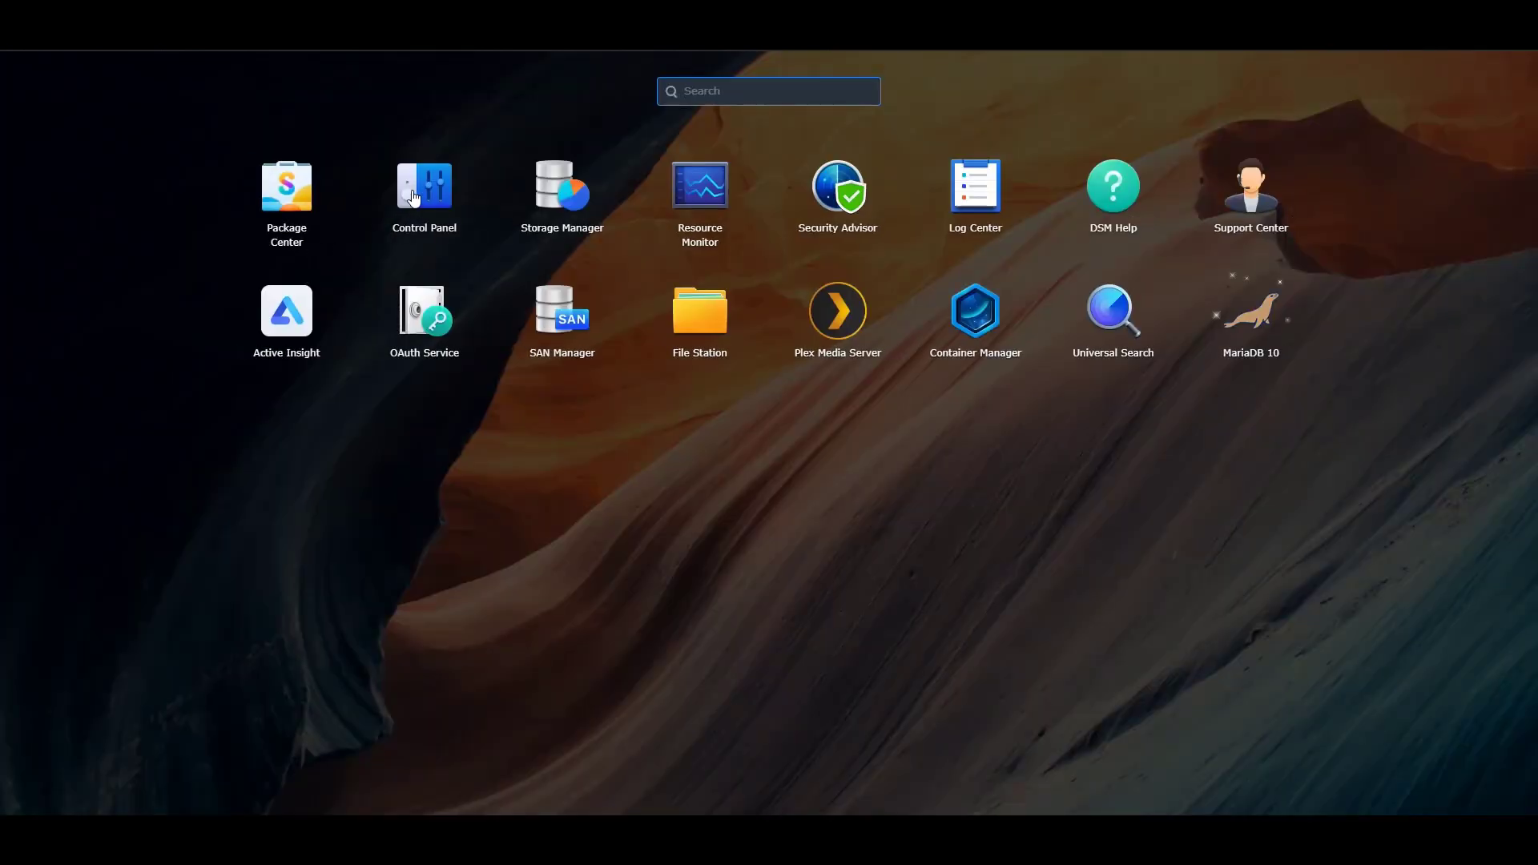
# Enable the SSH service on port 22 in Control Panel's Terminal & SNMP and apply
pyautogui.click(408, 204)
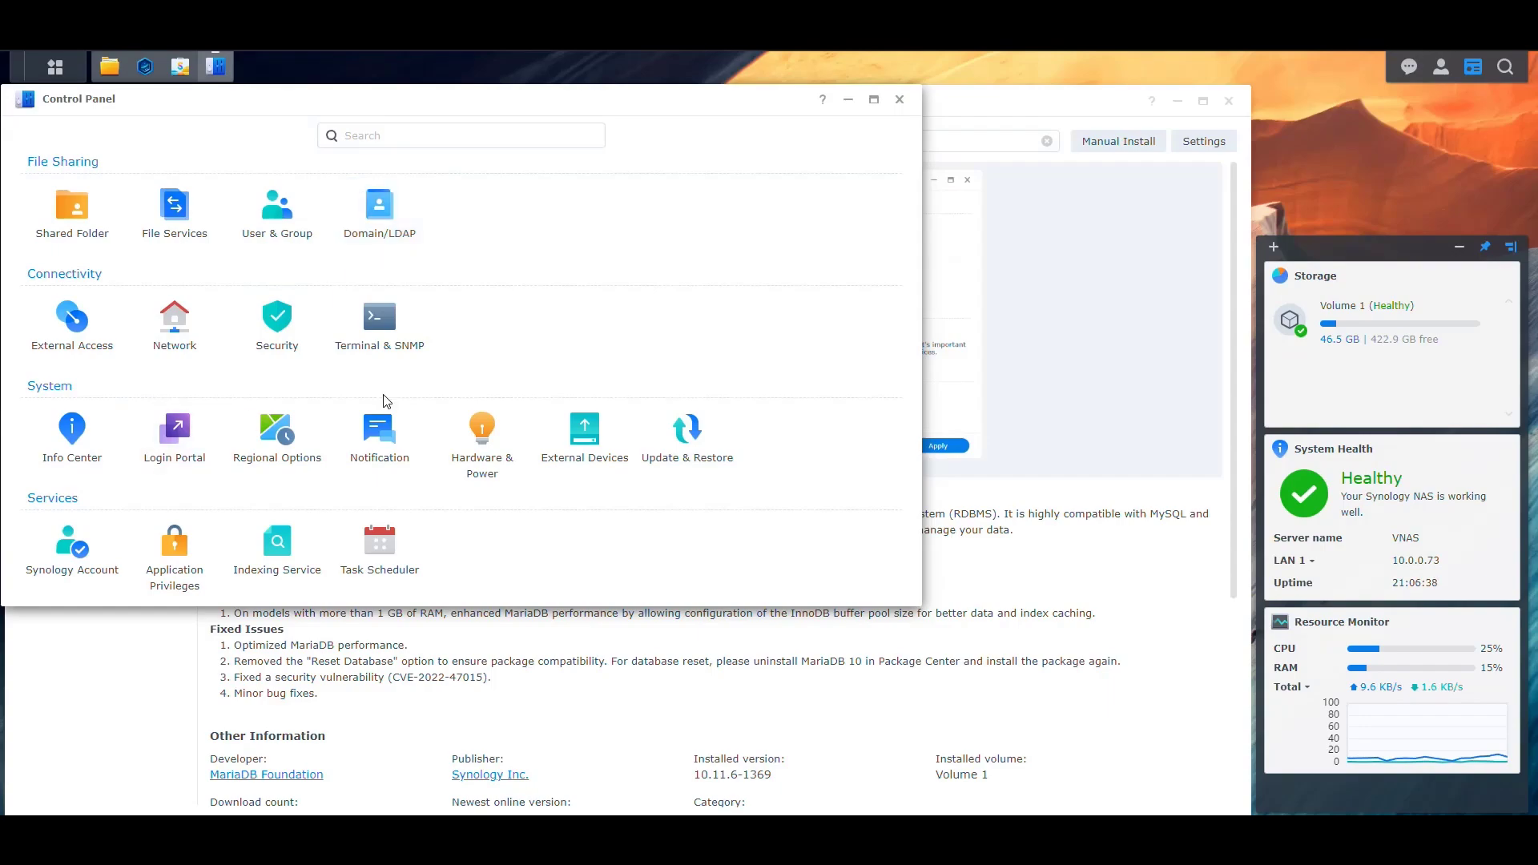
pyautogui.click(375, 353)
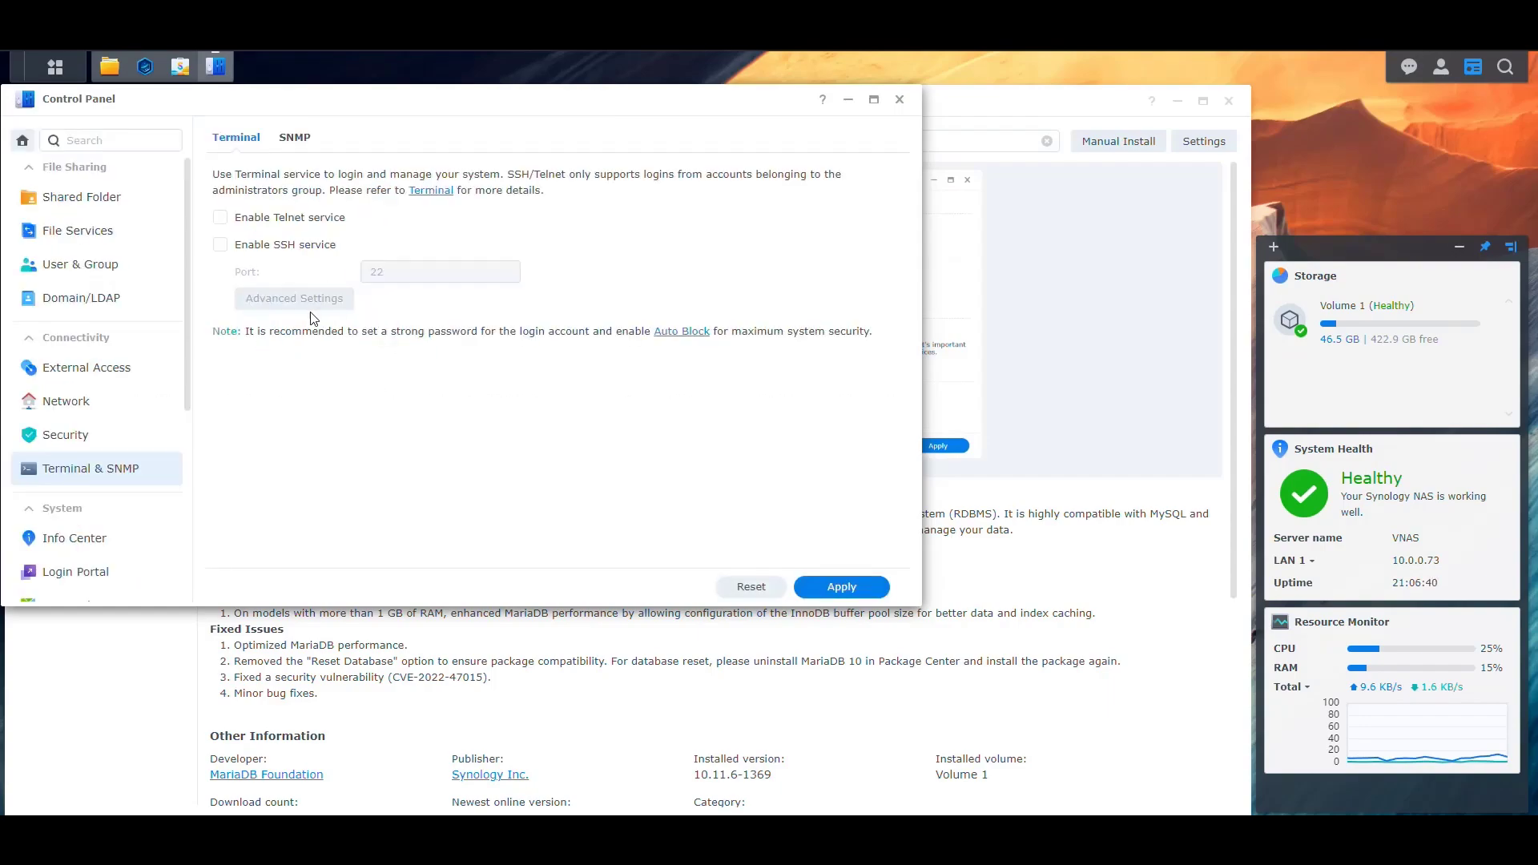
pyautogui.click(220, 244)
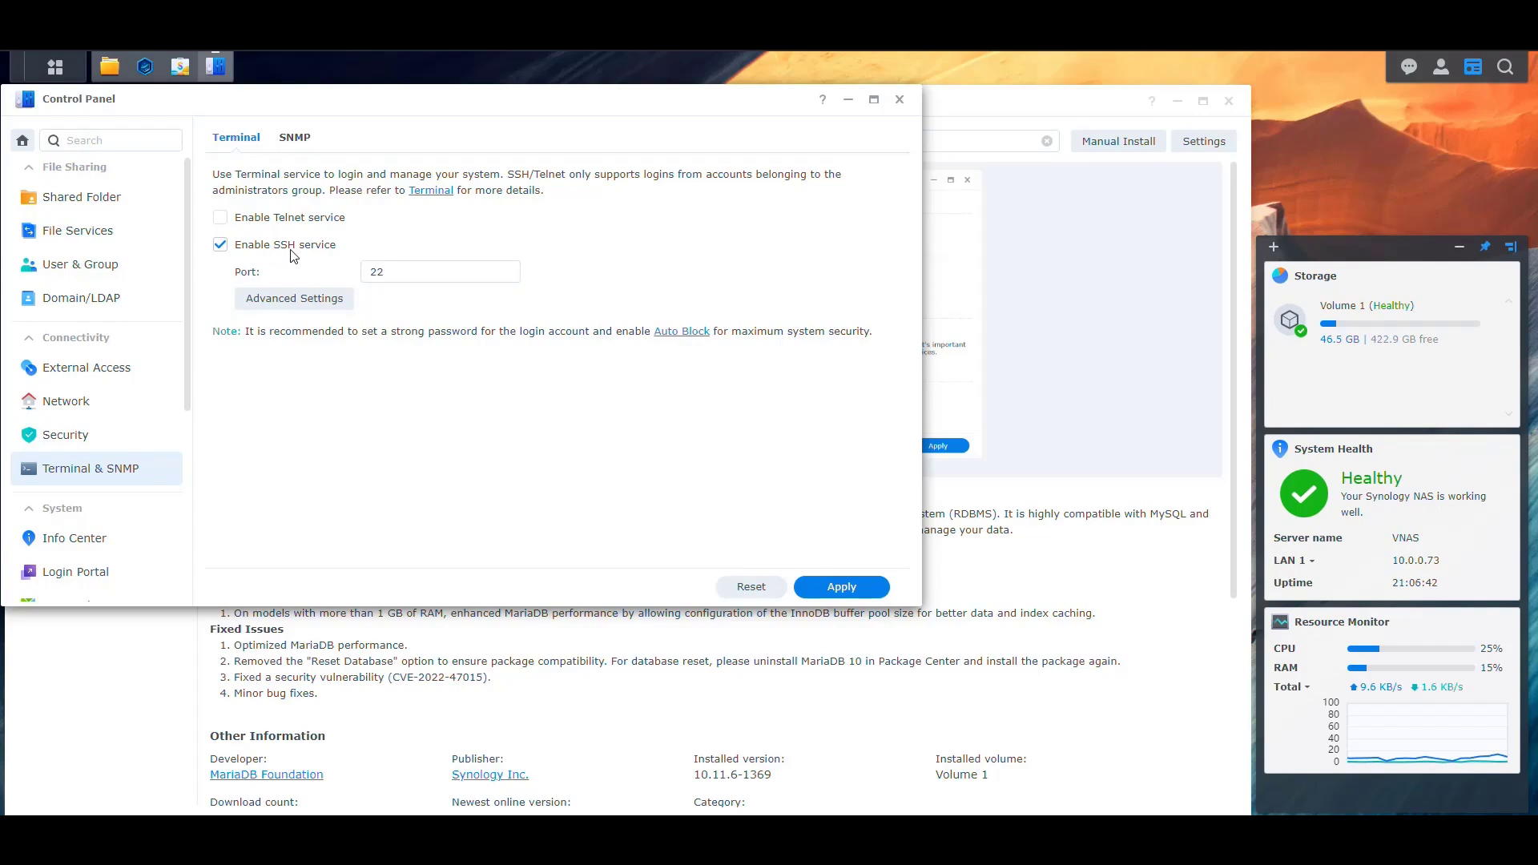
pyautogui.click(817, 584)
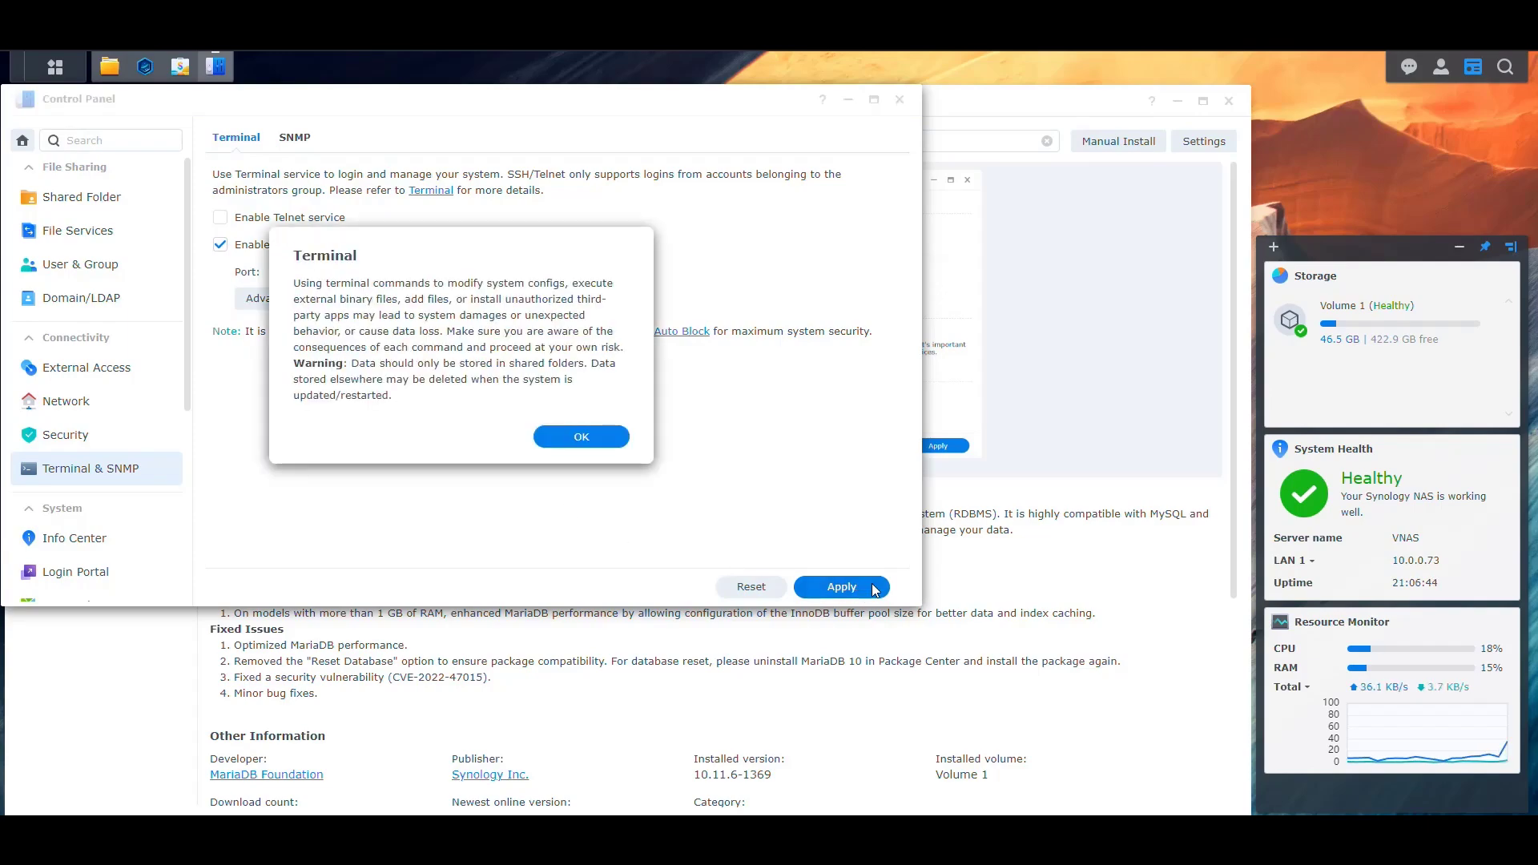
pyautogui.click(587, 442)
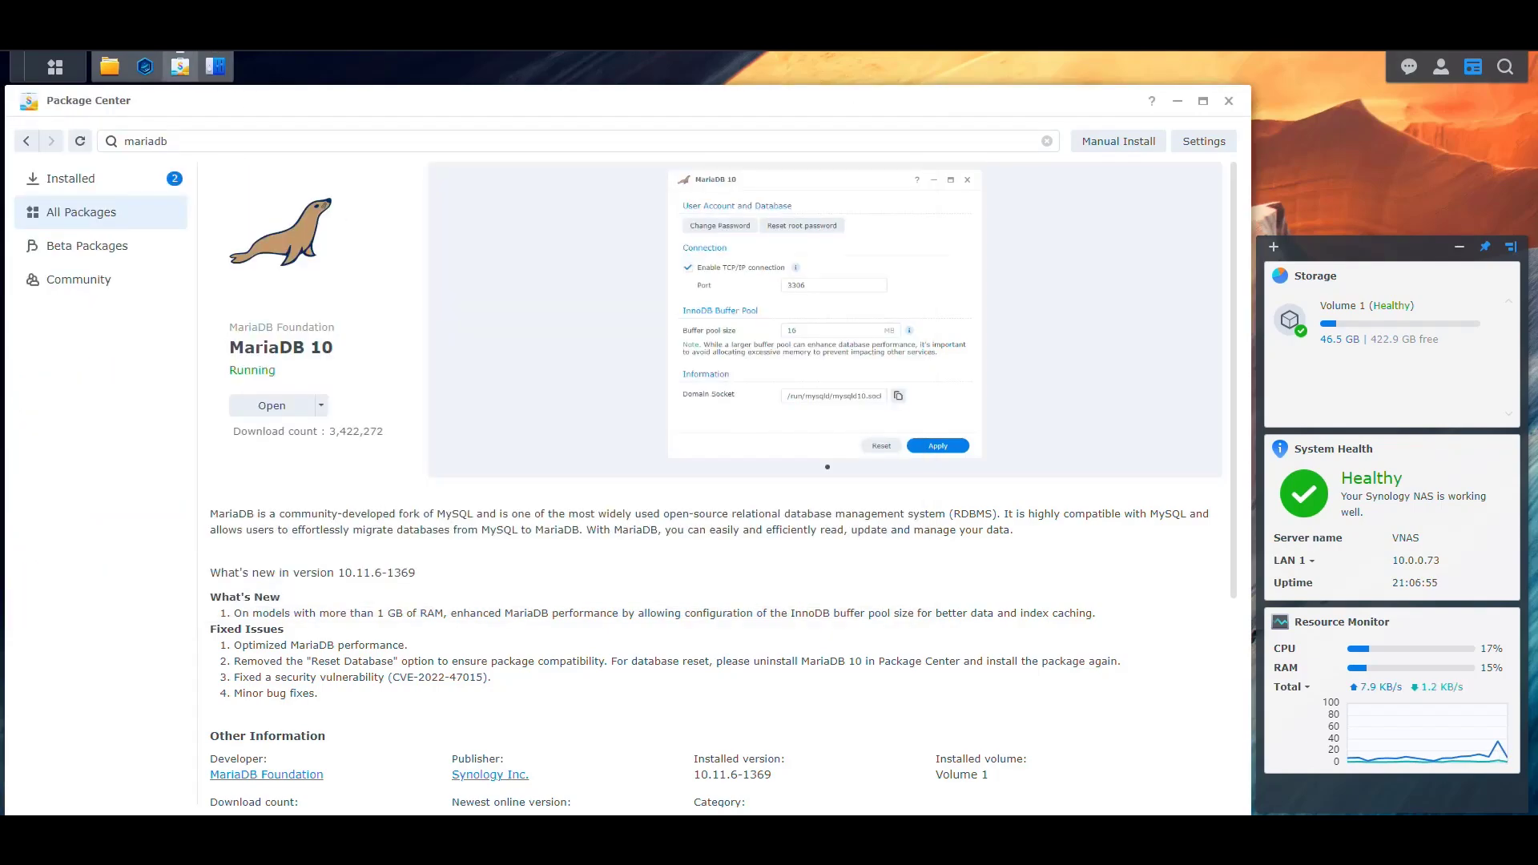
# SSH from Command Prompt into the NAS at 10.0.0.73 as the DSM user, accepting the host key
pyautogui.click(608, 413)
pyautogui.write('cls')
pyautogui.press('Return')
pyautogui.write('ssh')
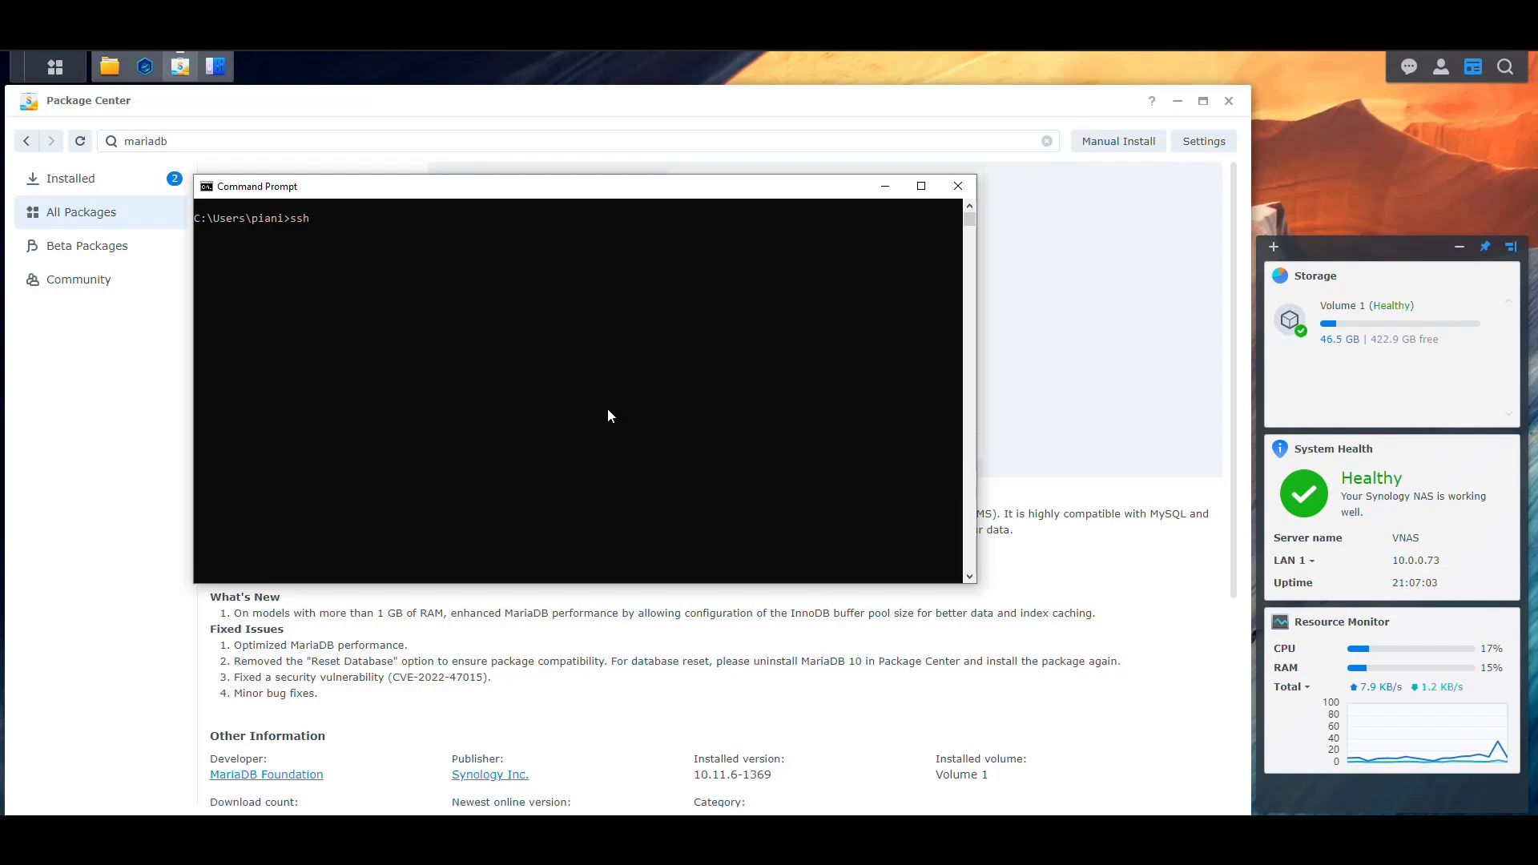
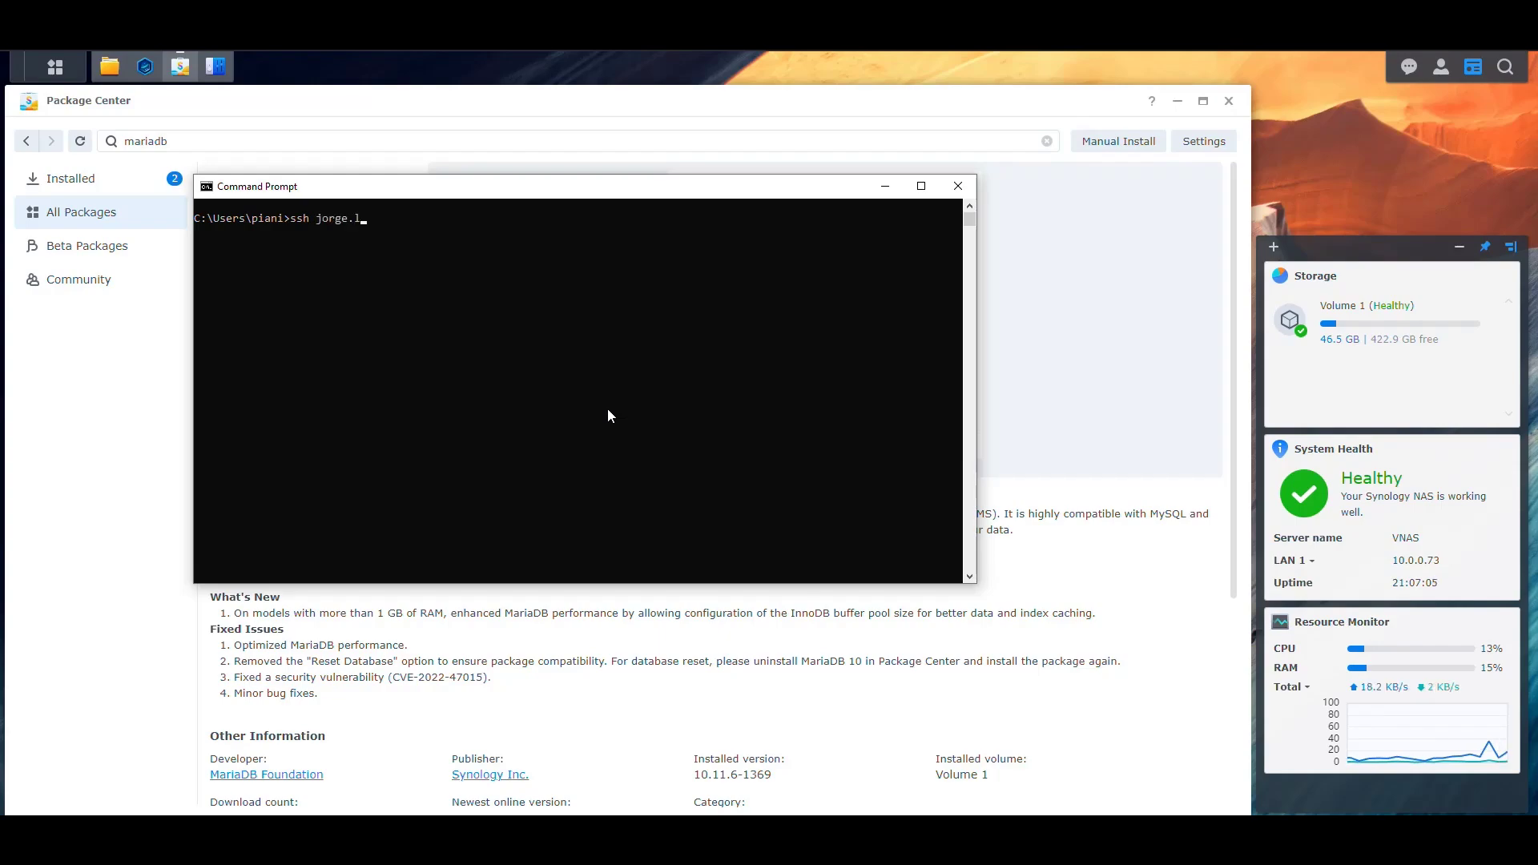
pyautogui.press('Return')
pyautogui.write('yes')
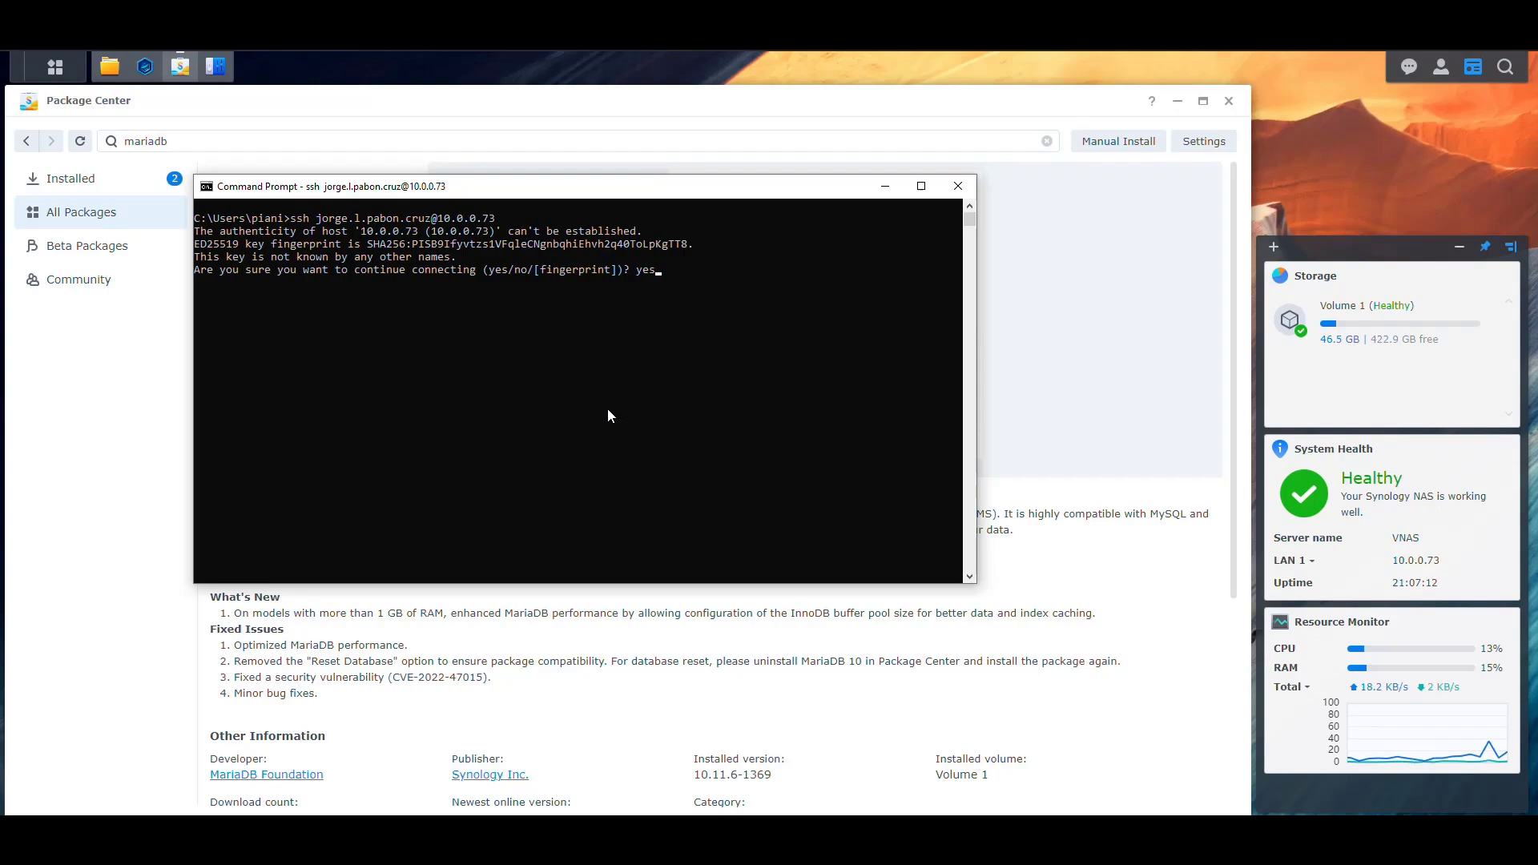
pyautogui.press('Return')
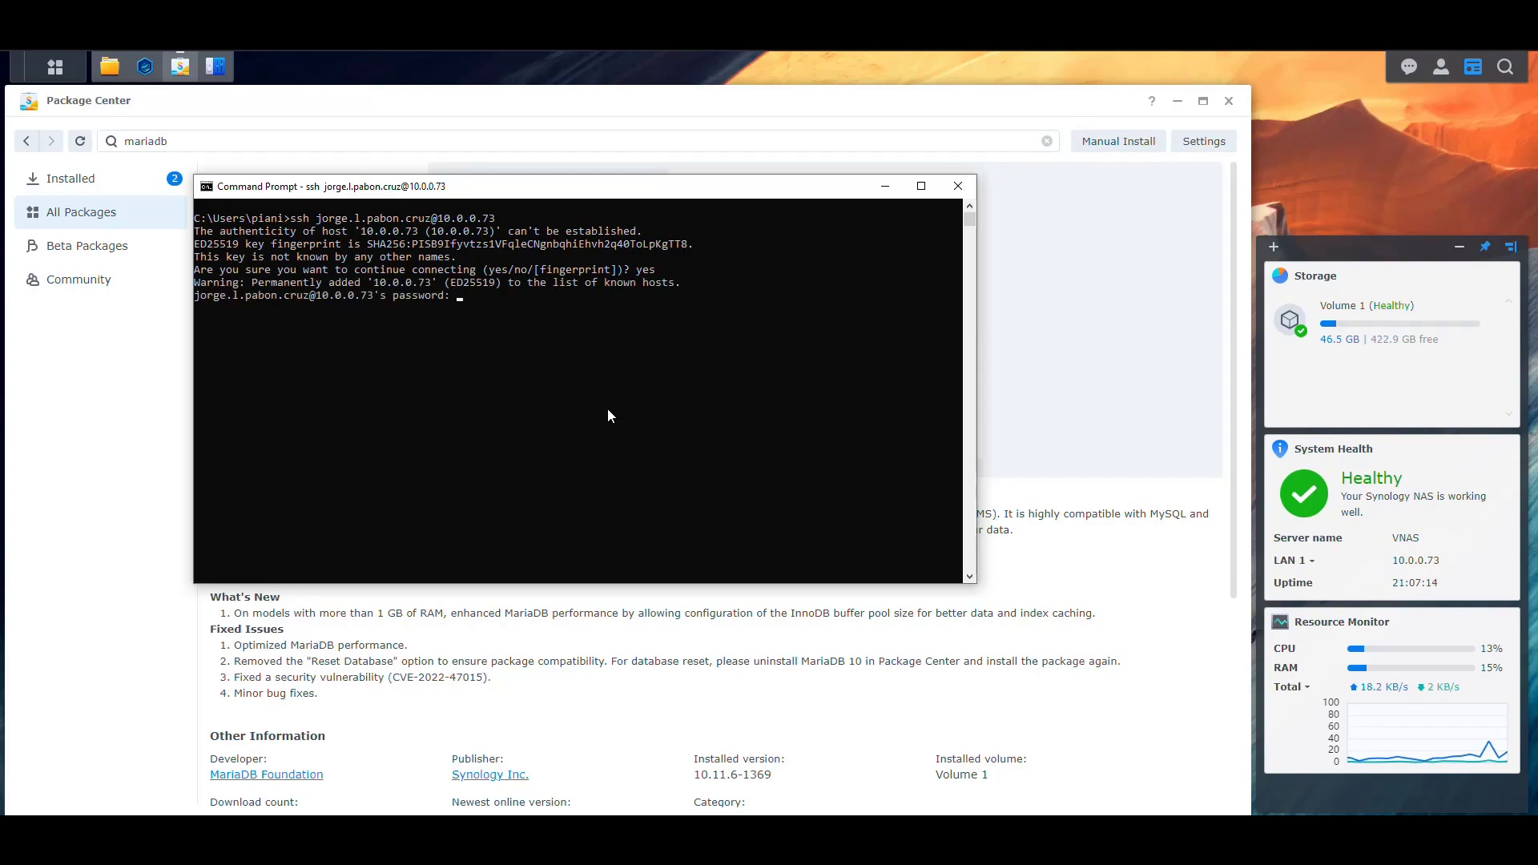
pyautogui.press('Return')
# Clear the NAS shell screen with clear after cls is not found
pyautogui.write('cls')
pyautogui.press('Return')
pyautogui.write('clear')
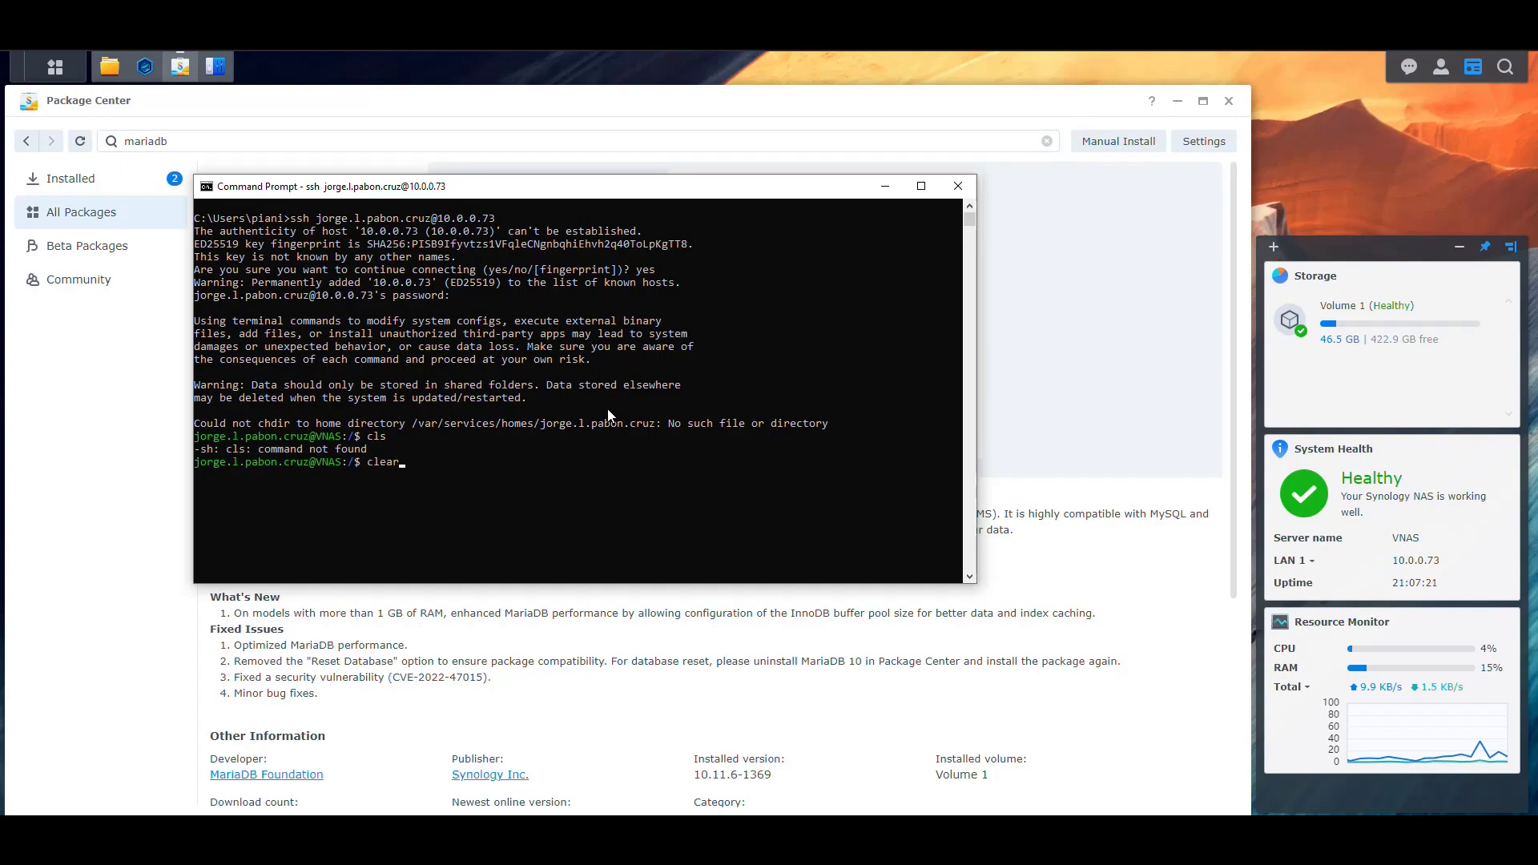
pyautogui.press('Return')
pyautogui.press('Return')
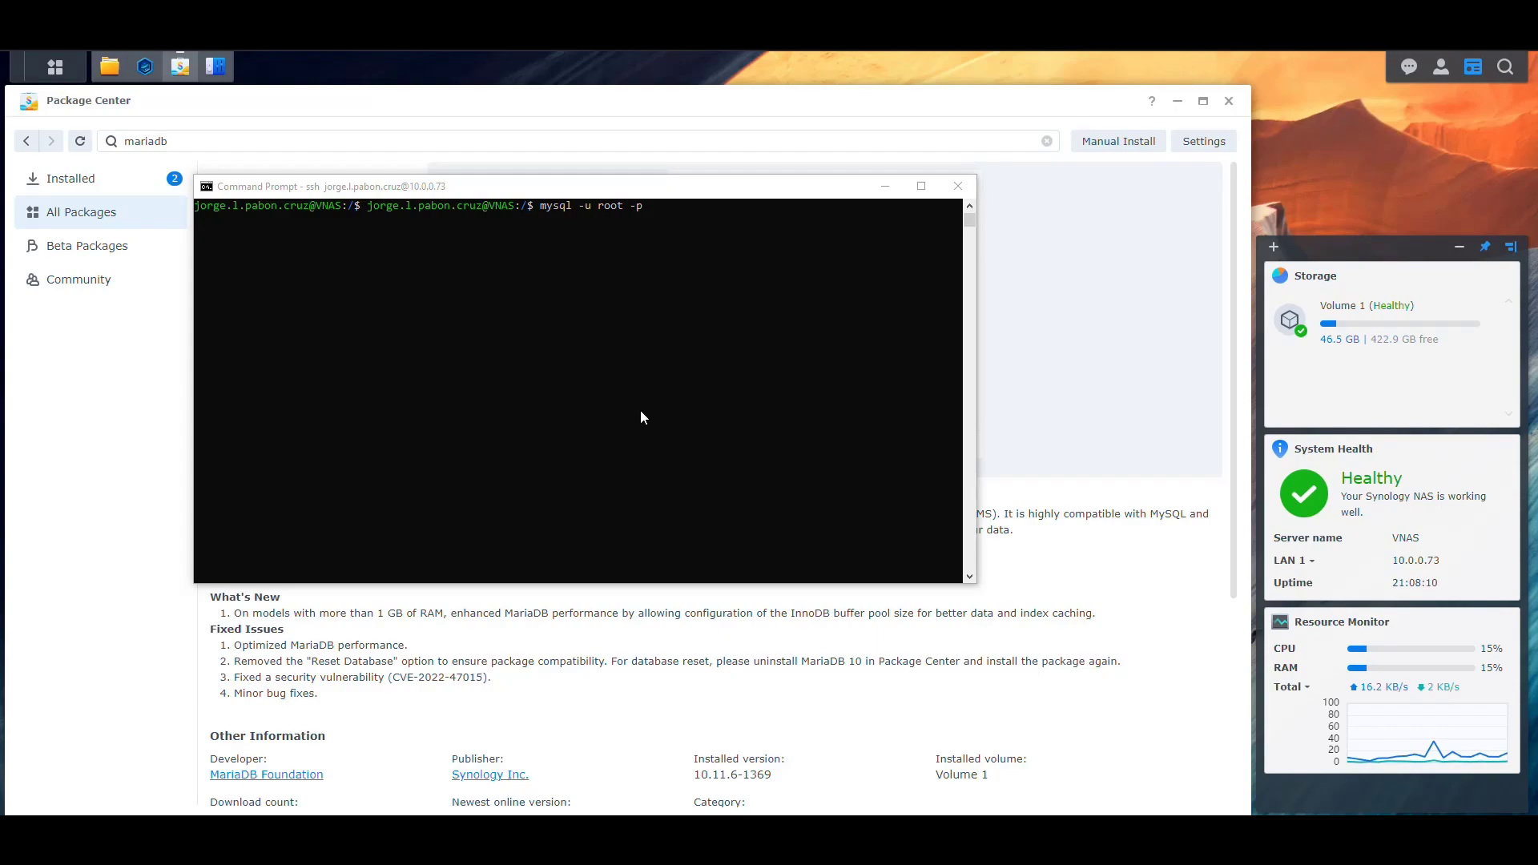
# Enter the root password to open the MariaDB monitor via mysql -u root -p
pyautogui.click(647, 412)
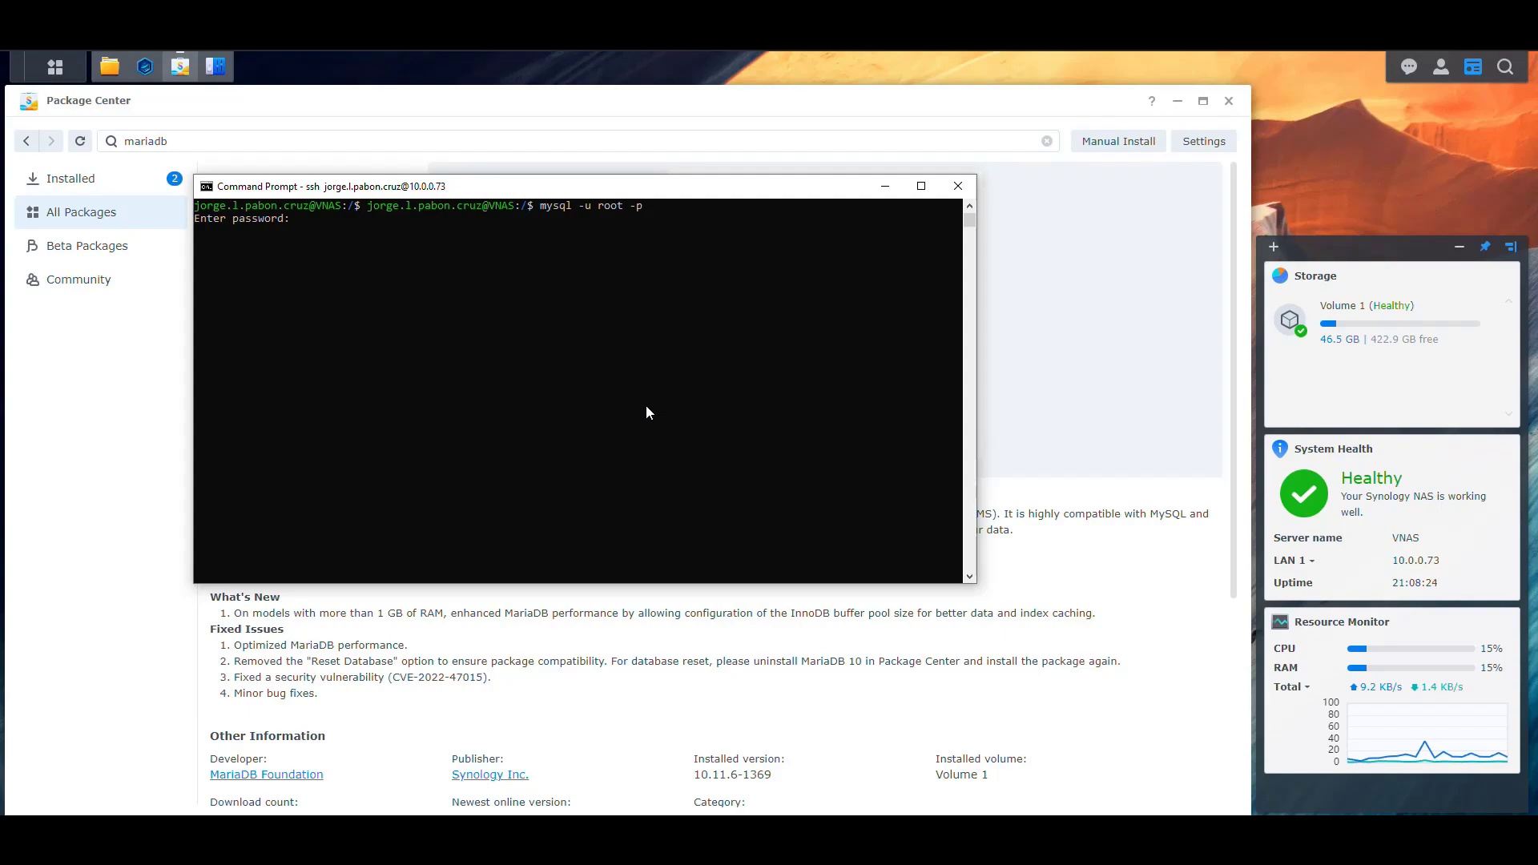
pyautogui.press('Return')
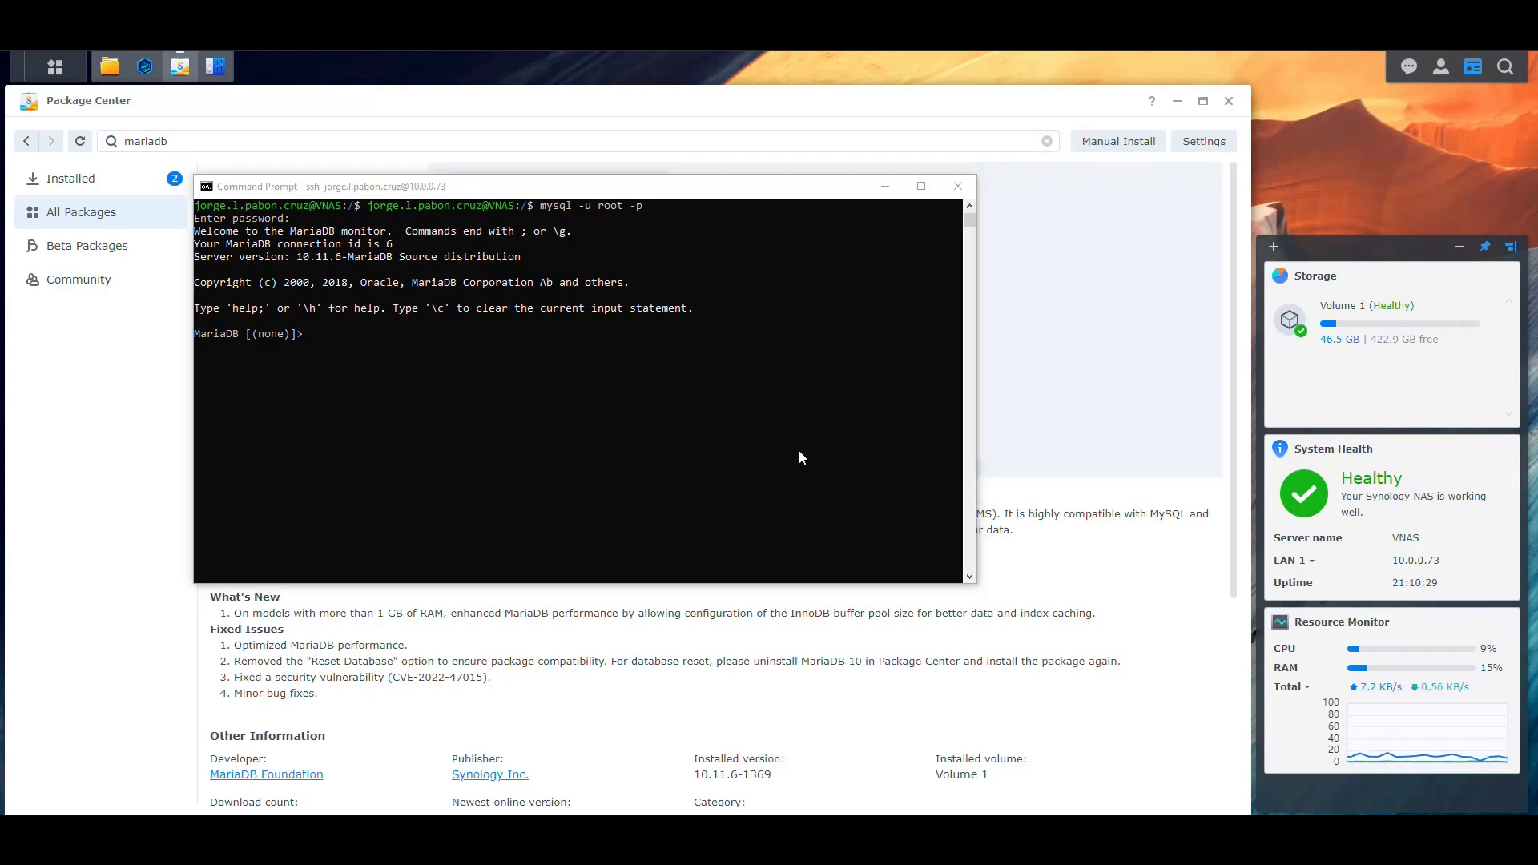
# Run CREATE USER 'root'@'%' IDENTIFIED BY a new password at the MariaDB prompt
pyautogui.click(582, 453)
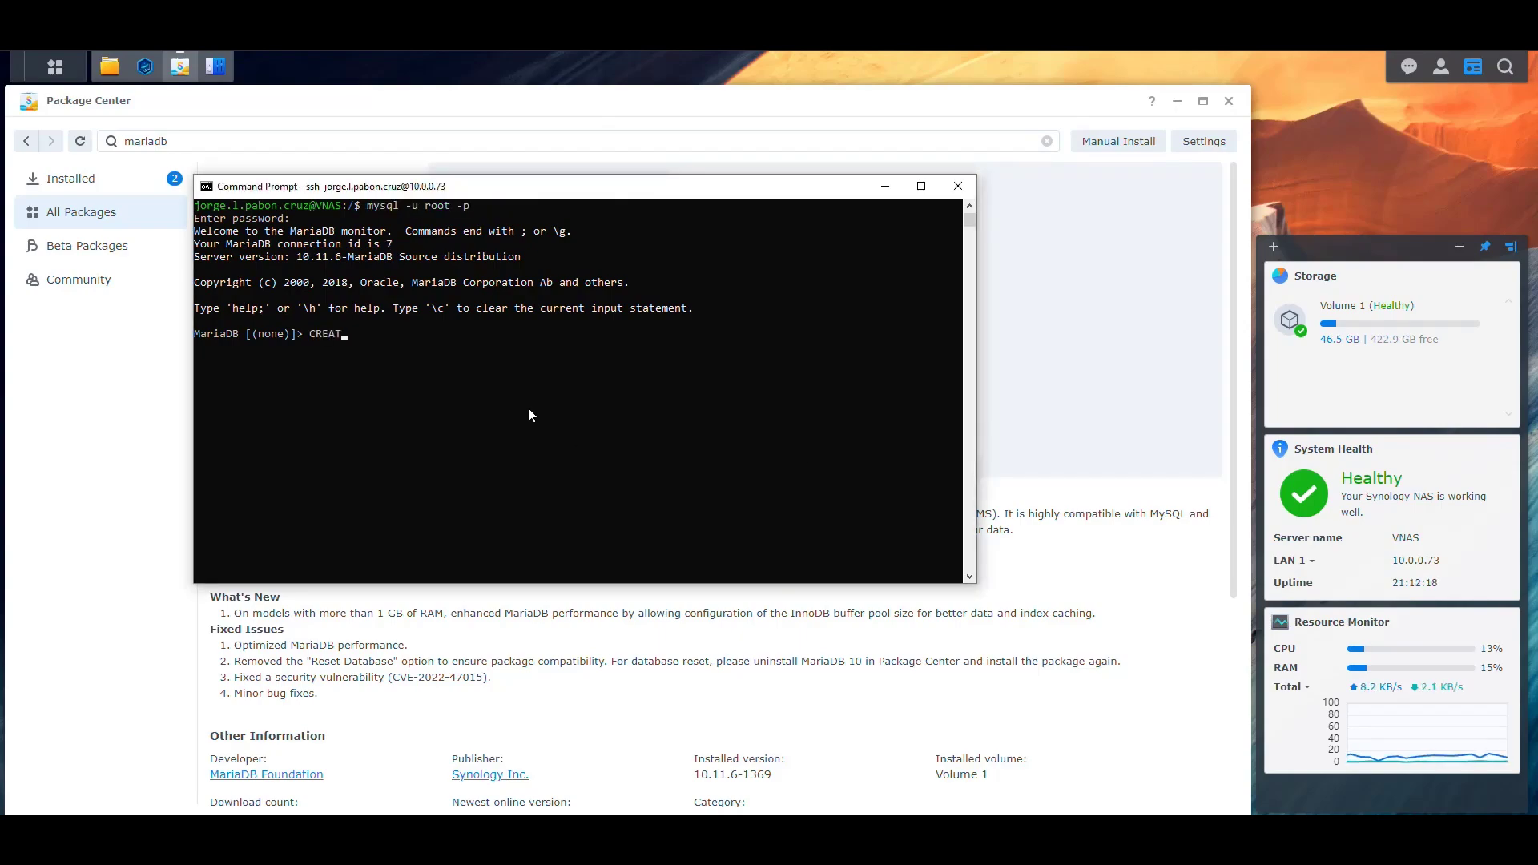
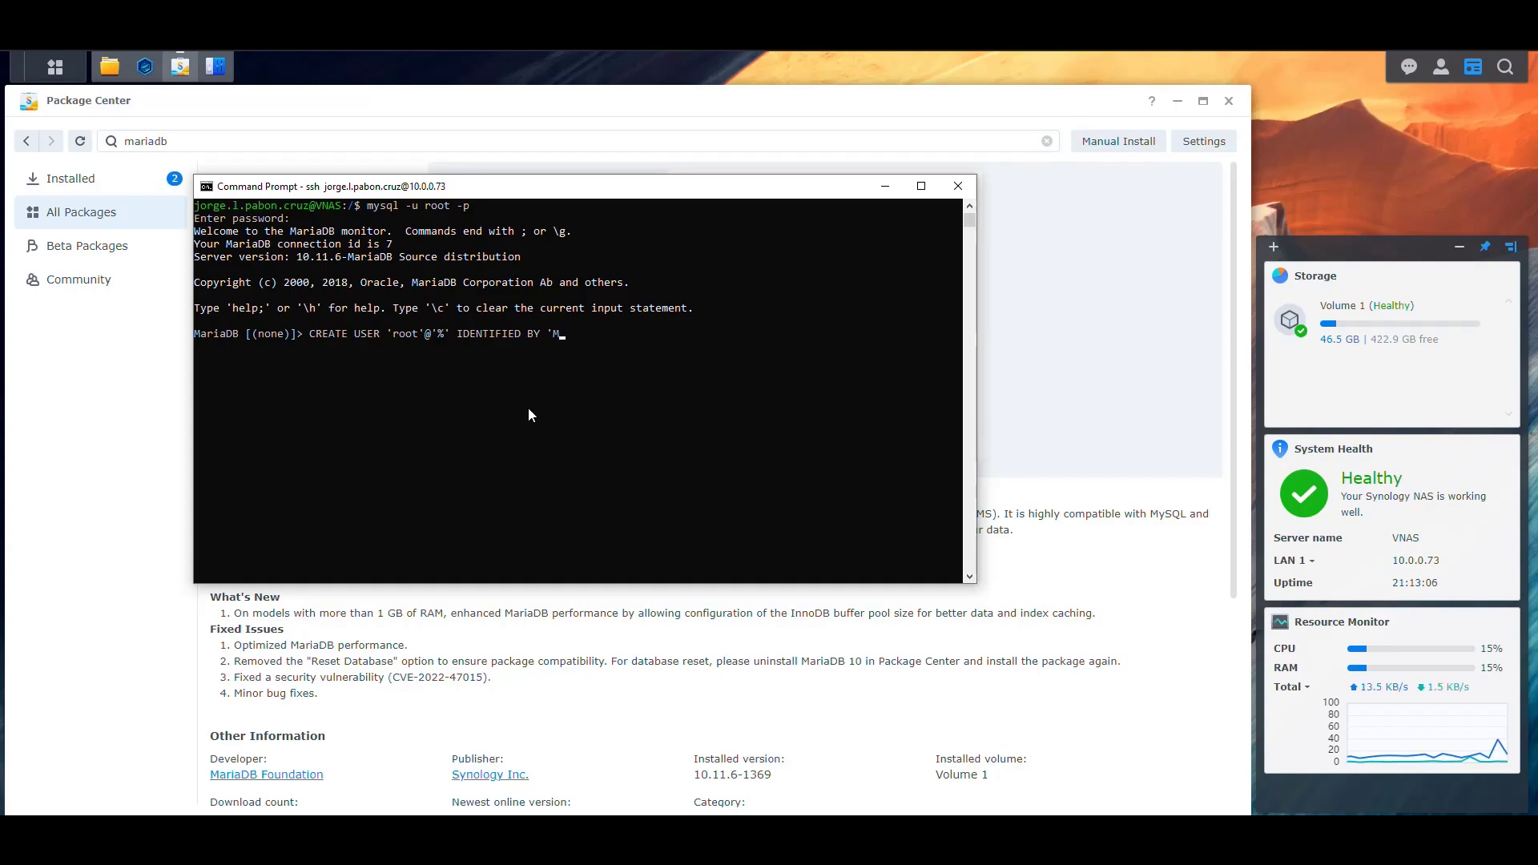
pyautogui.press('Return')
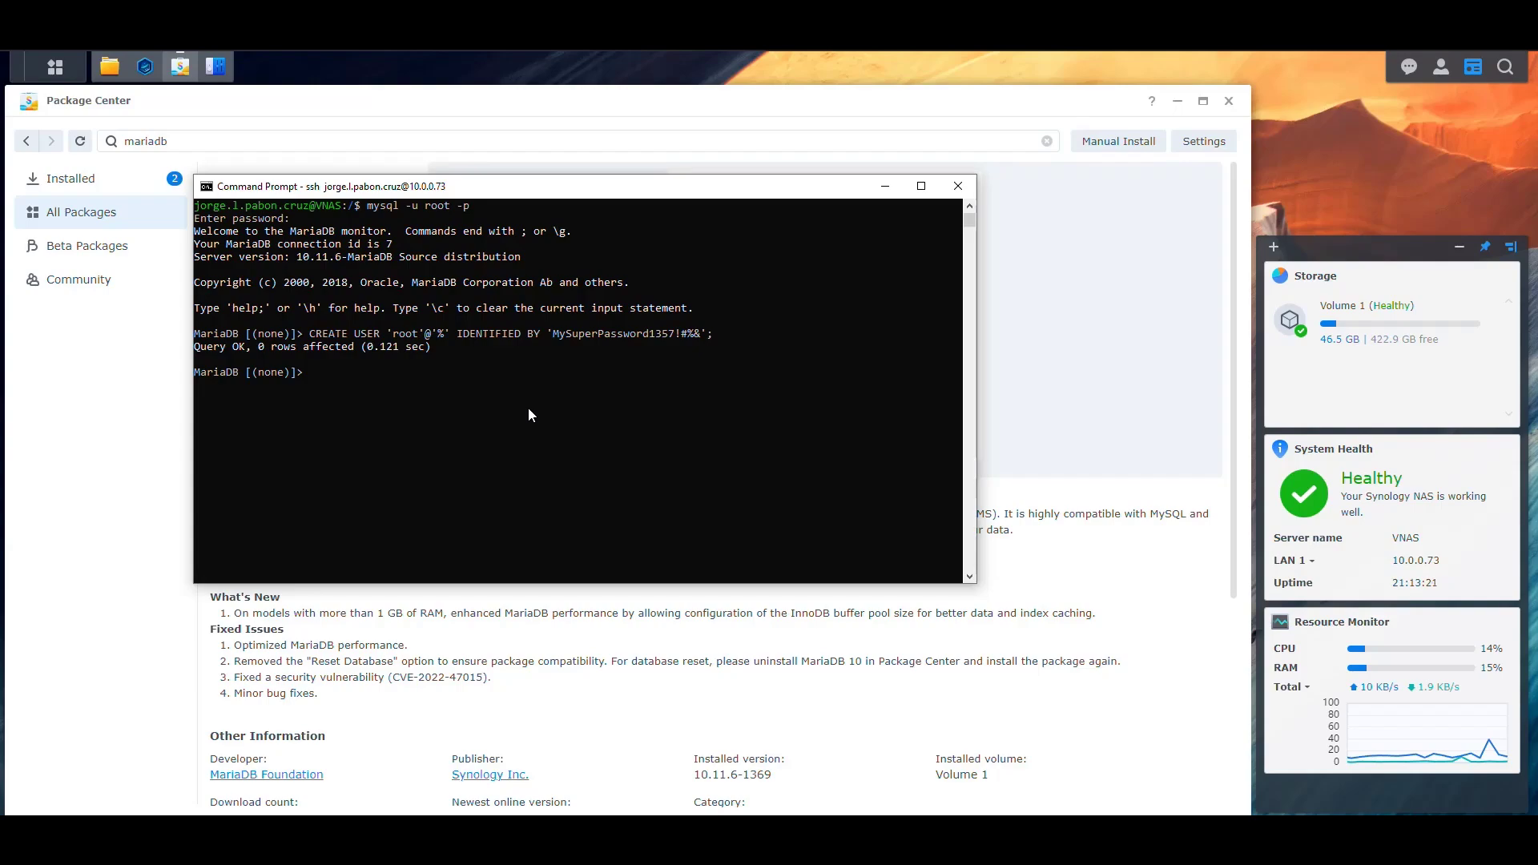
# Grant all privileges on *.* to 'root'@'%' with grant option, then flush privileges
pyautogui.write('GRANT ALL PRIVILEGES ON *')
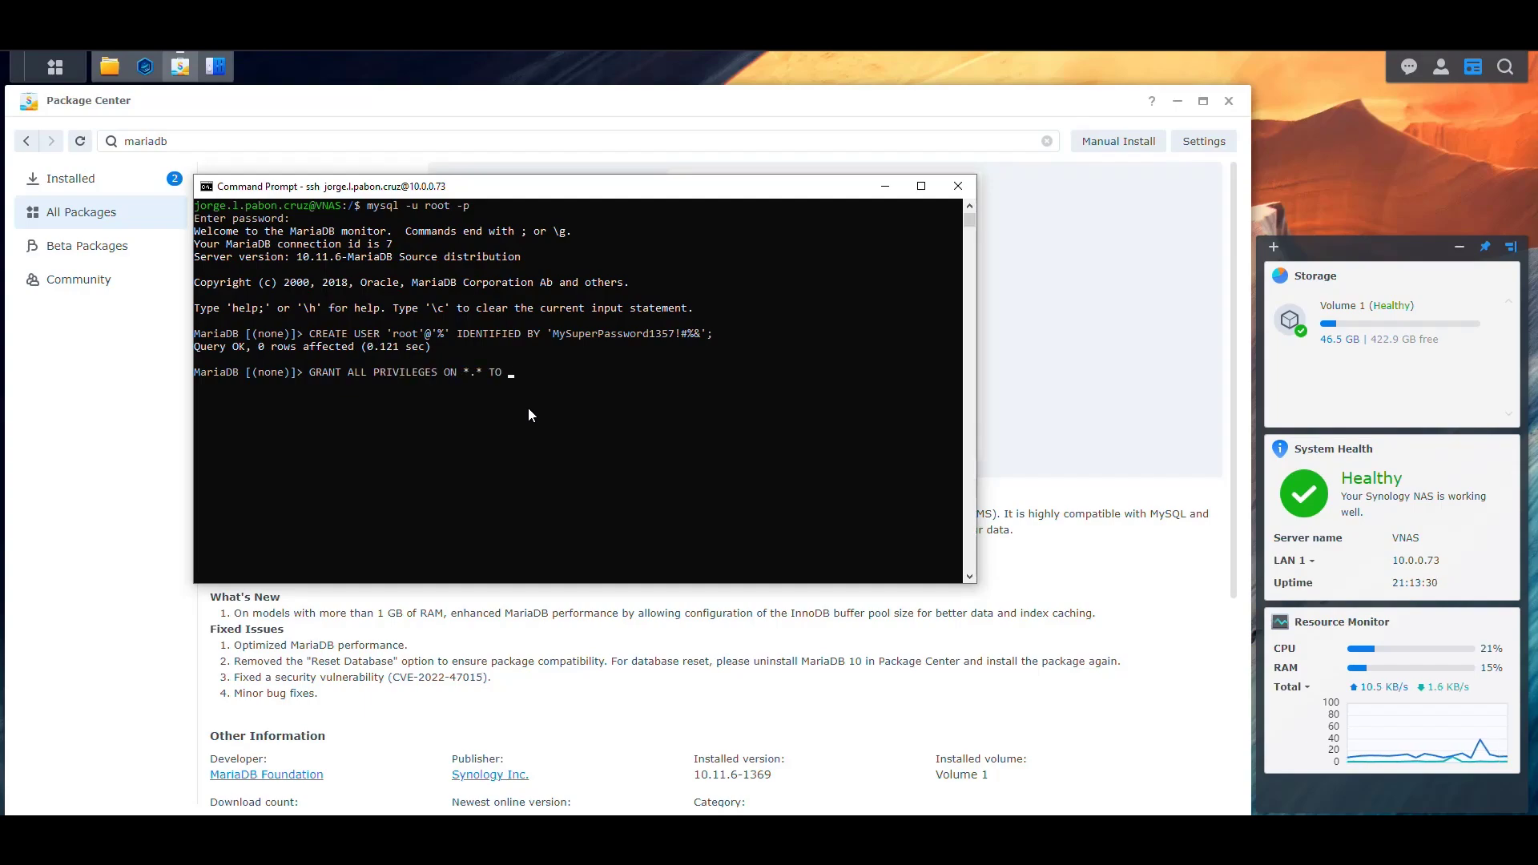
pyautogui.write(".* TO 'root'@'%' WITH GRANT OPTION;")
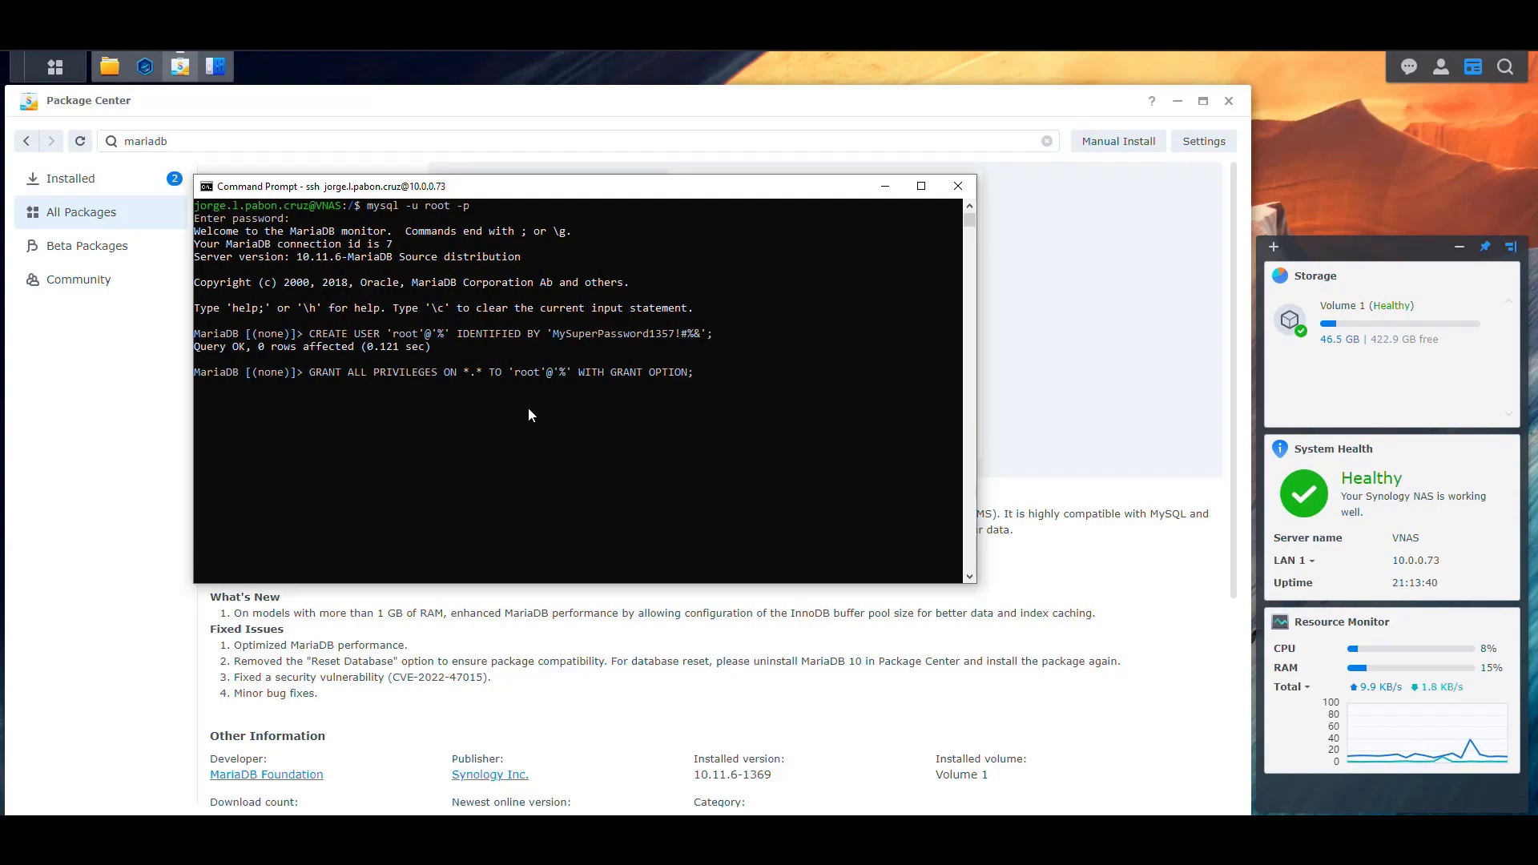
pyautogui.press('Return')
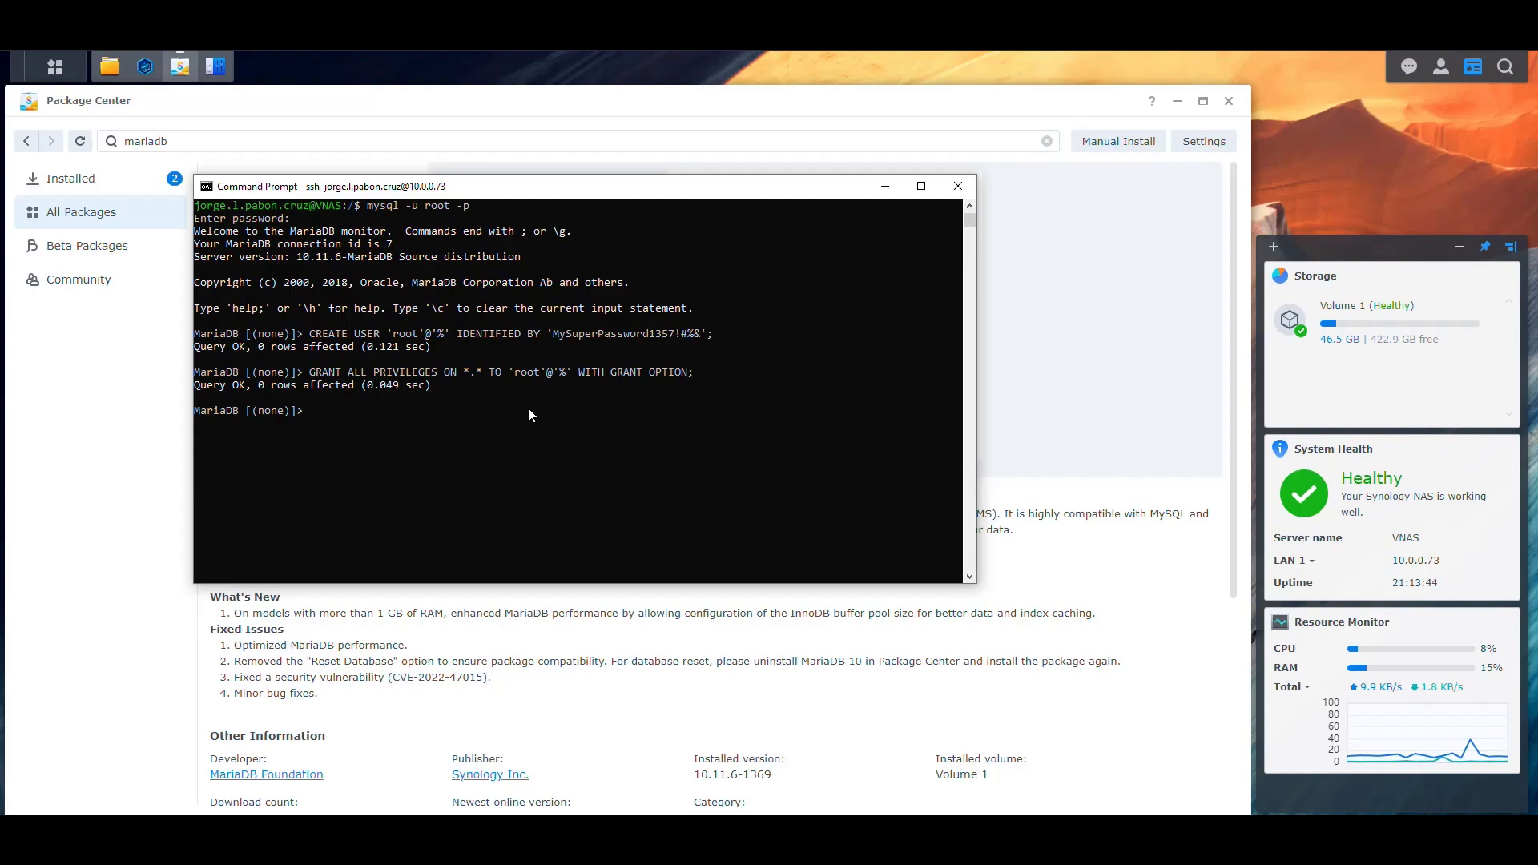
pyautogui.write('FLUSH')
pyautogui.write('LEGES;')
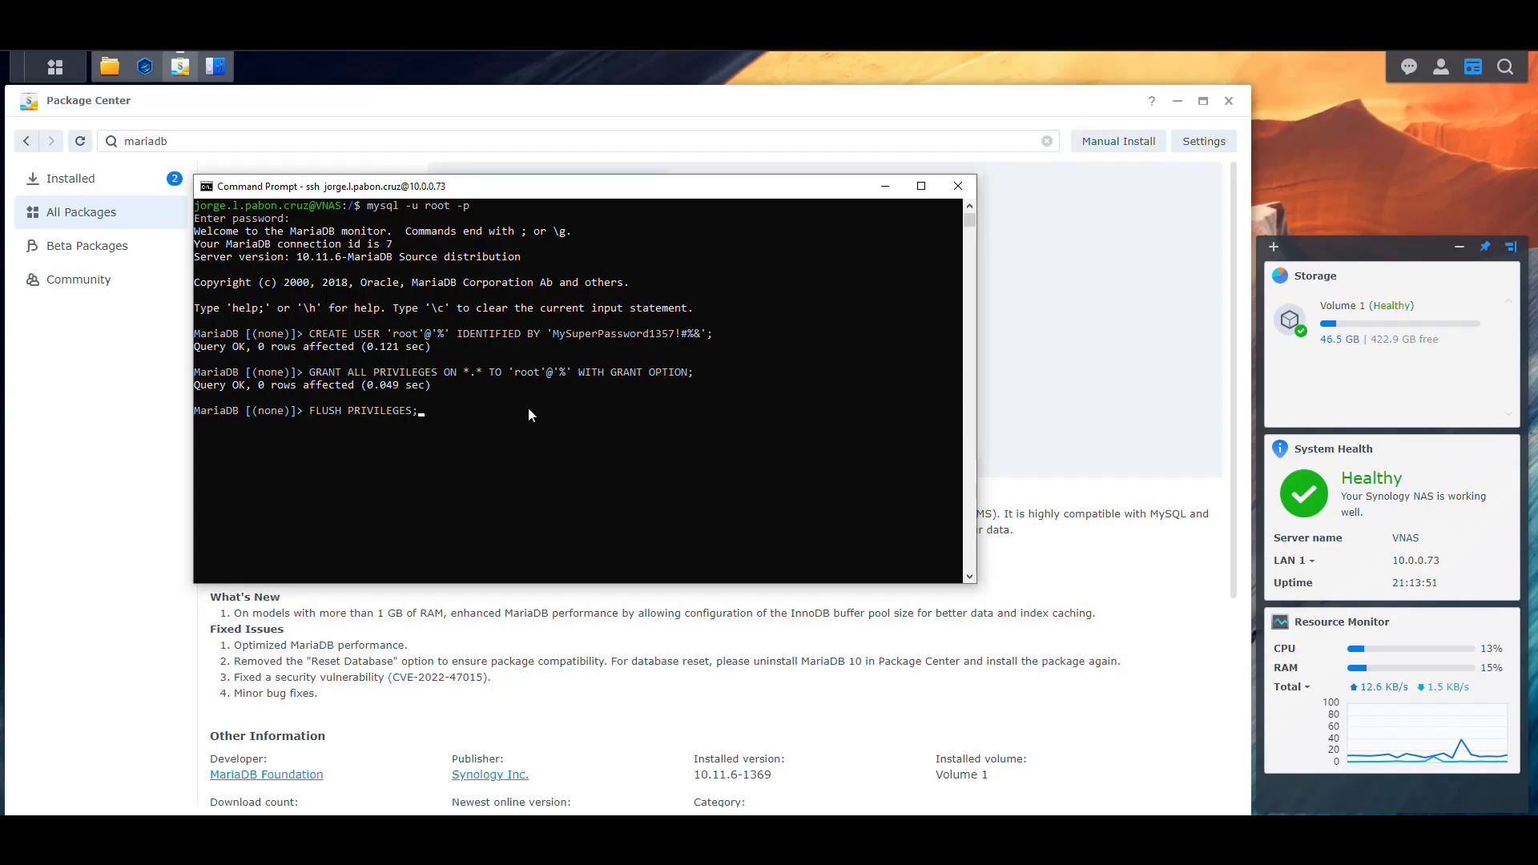
pyautogui.press('Return')
# Exit the MariaDB monitor and SSH session, then close the terminal window
pyautogui.write('exit')
pyautogui.press('Return')
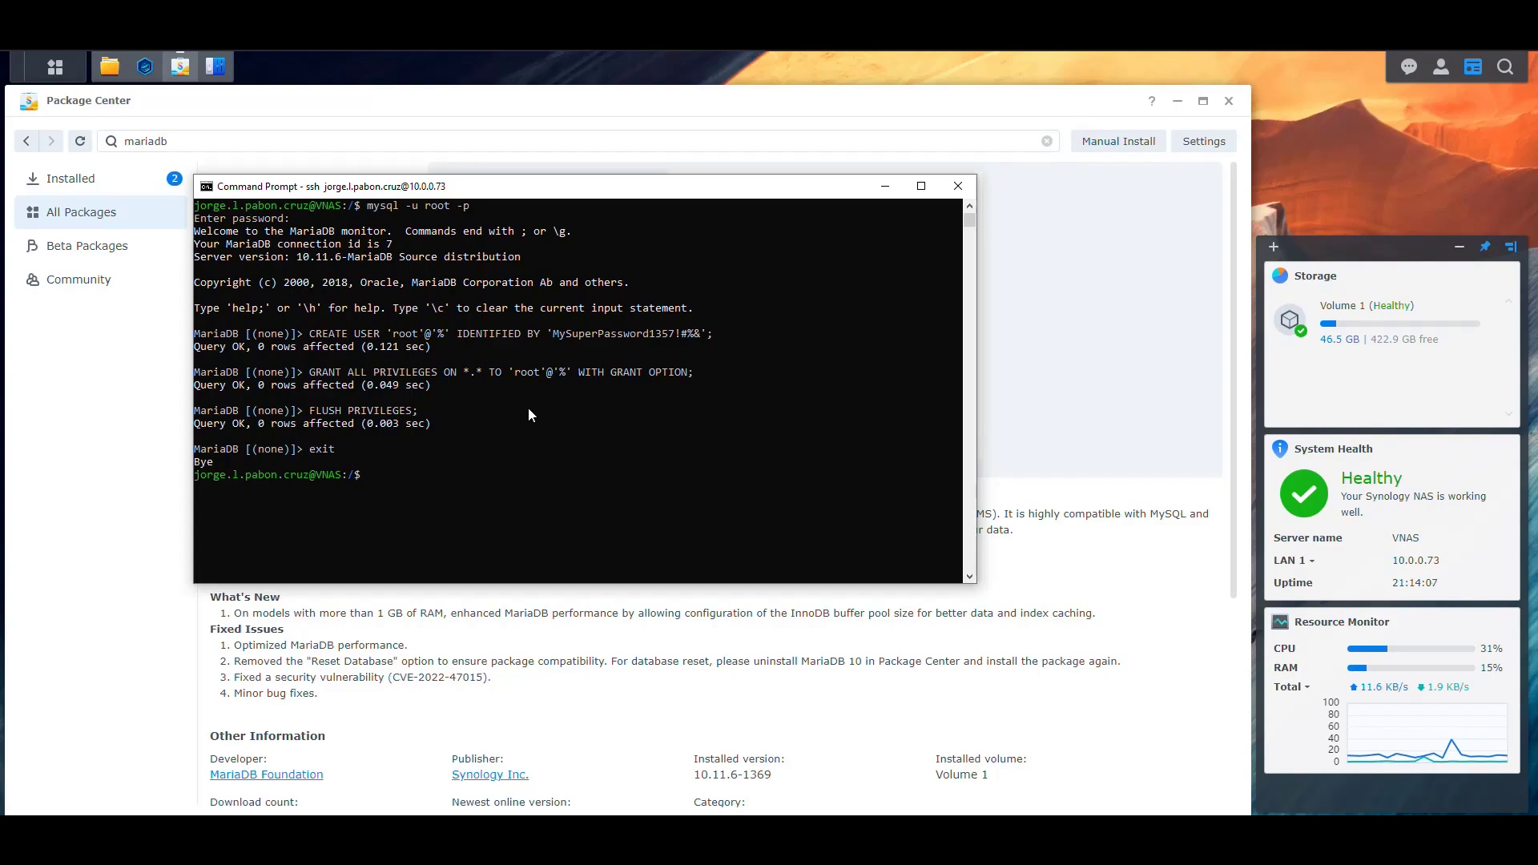
pyautogui.write('exit')
pyautogui.press('Return')
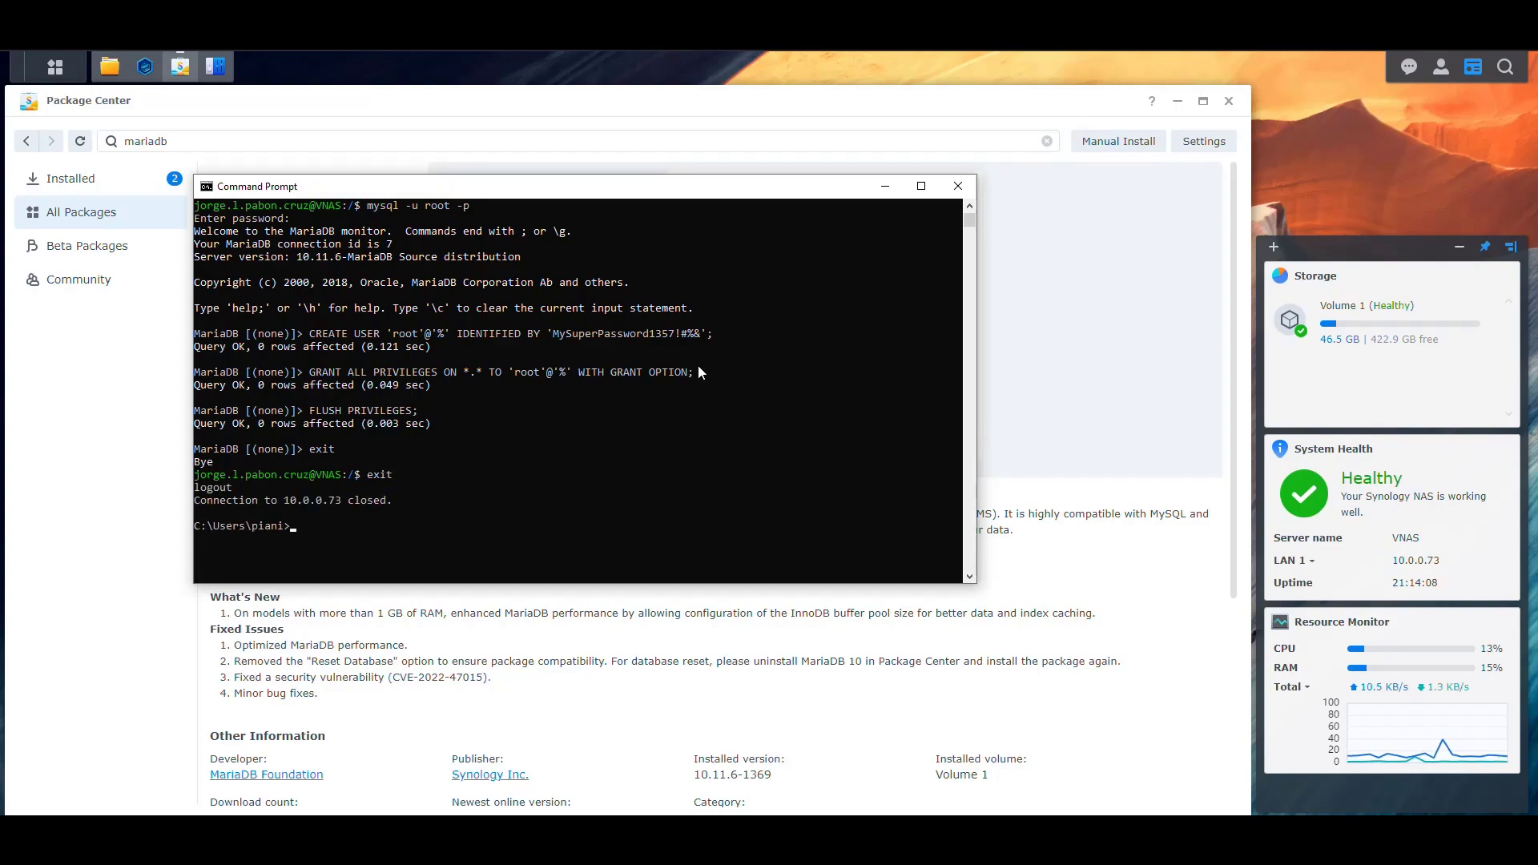
pyautogui.click(966, 188)
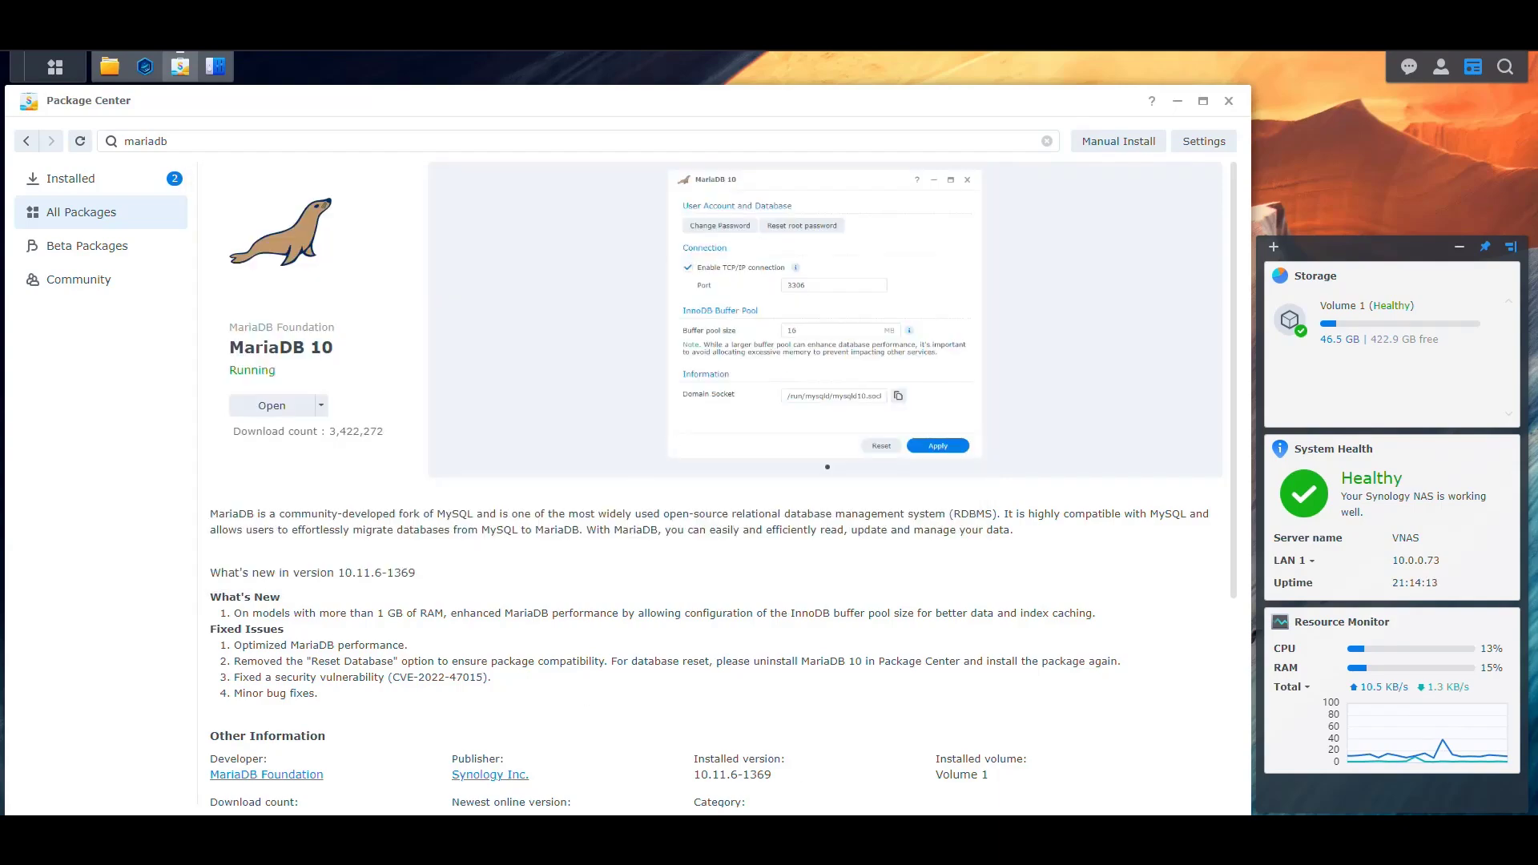
# Test the VNAS-MariaDB connection to 10.0.0.73:3306 with the root password, accept the version warning, and save it
pyautogui.click(913, 761)
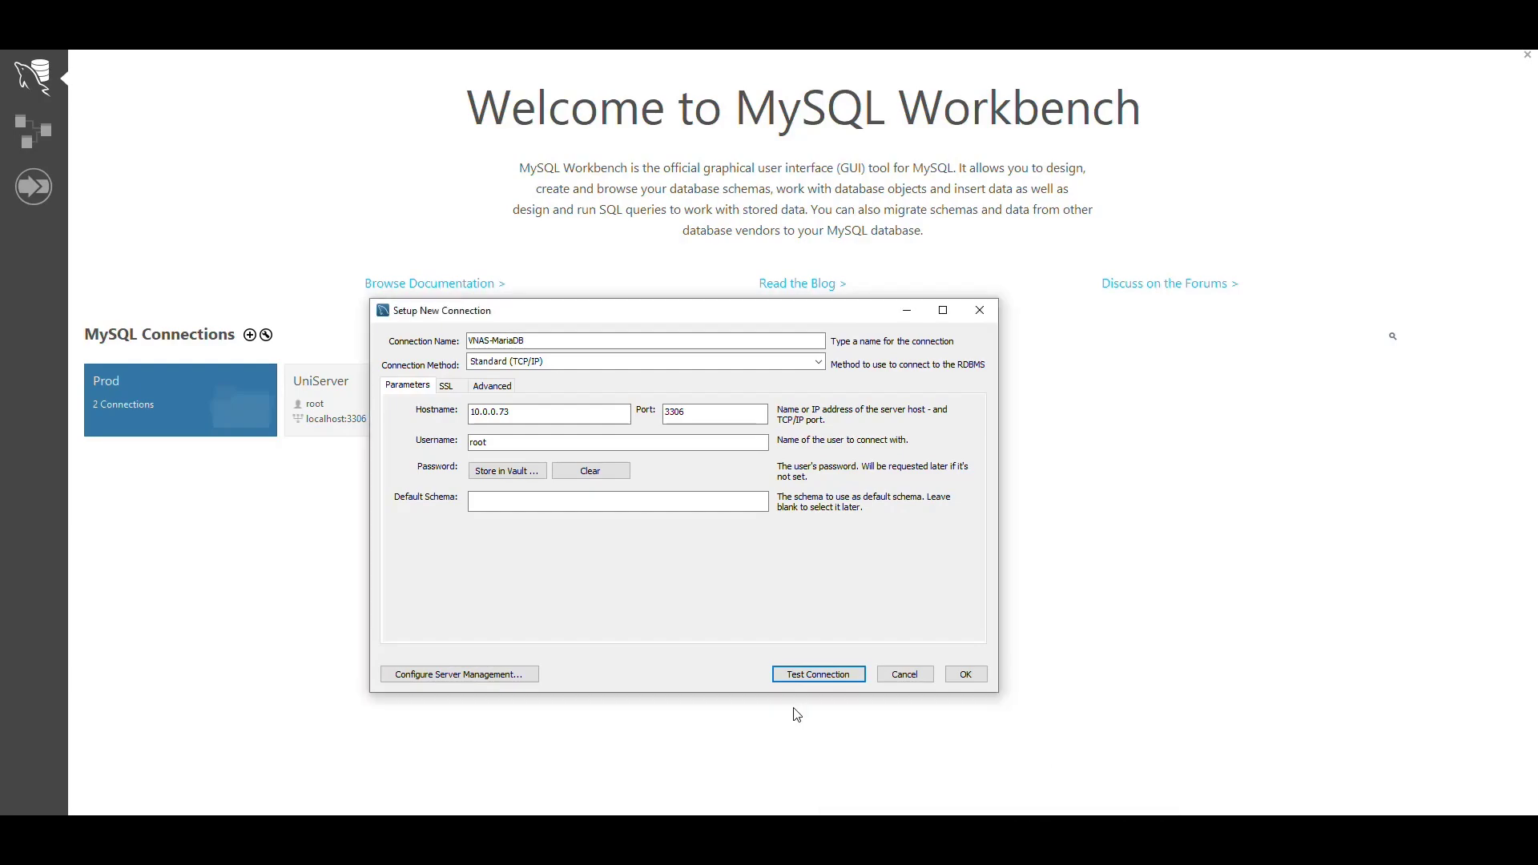
pyautogui.click(833, 673)
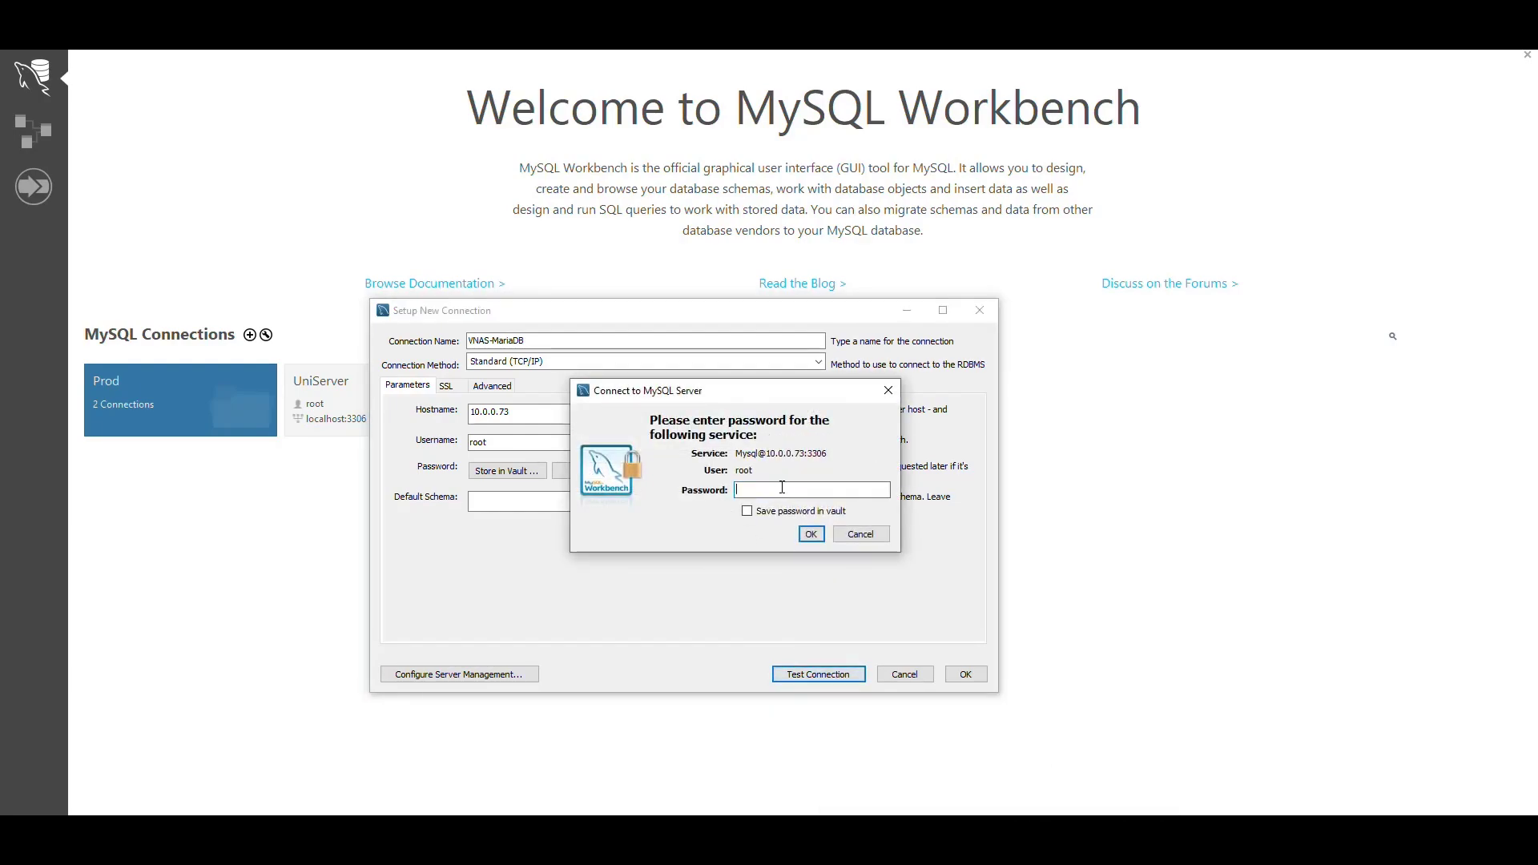
pyautogui.write('***************')
pyautogui.click(812, 534)
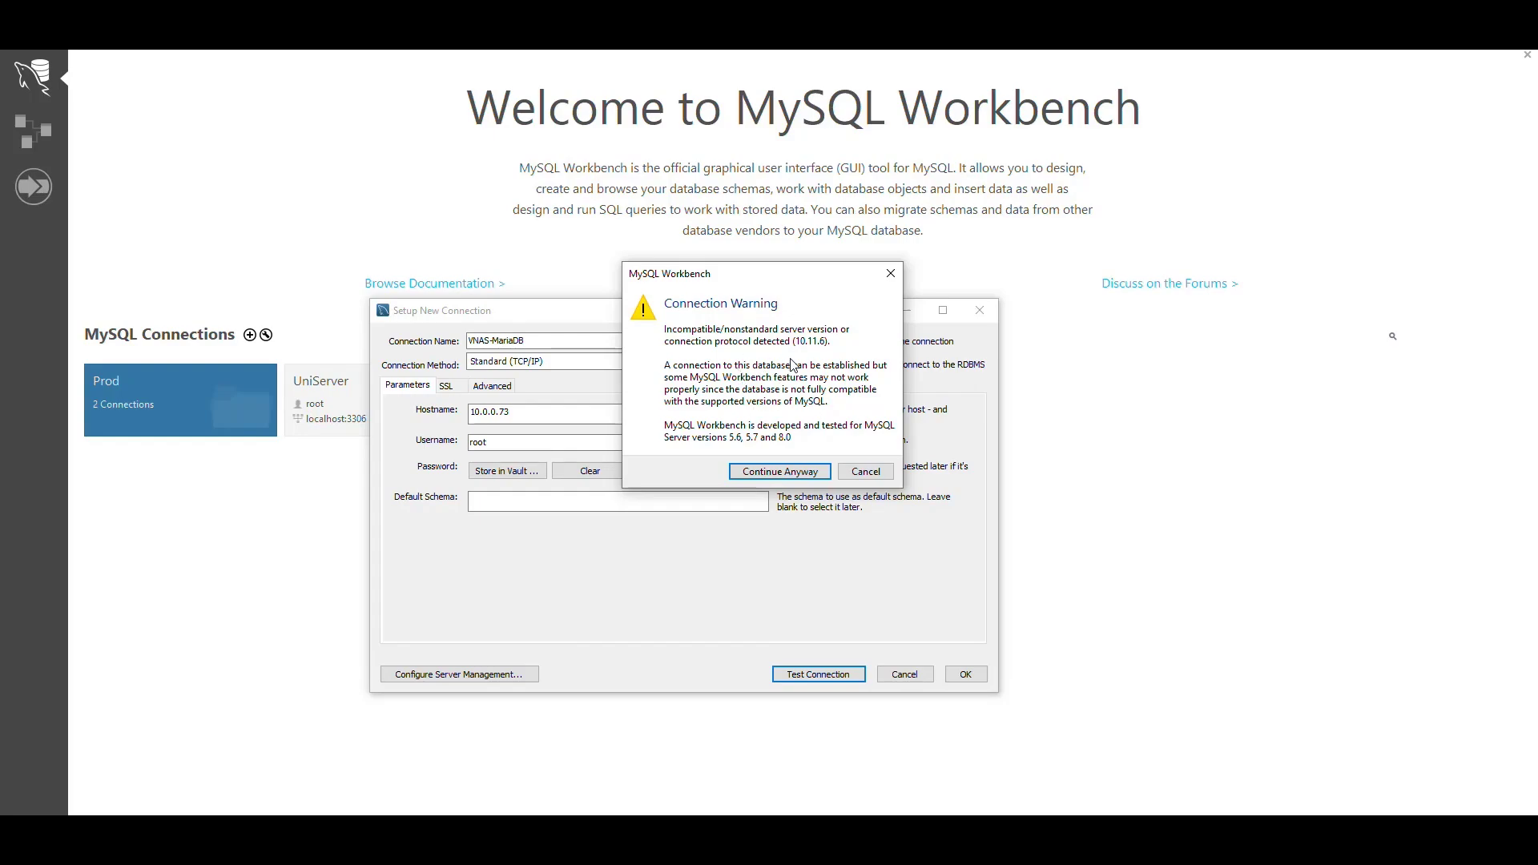
pyautogui.click(797, 471)
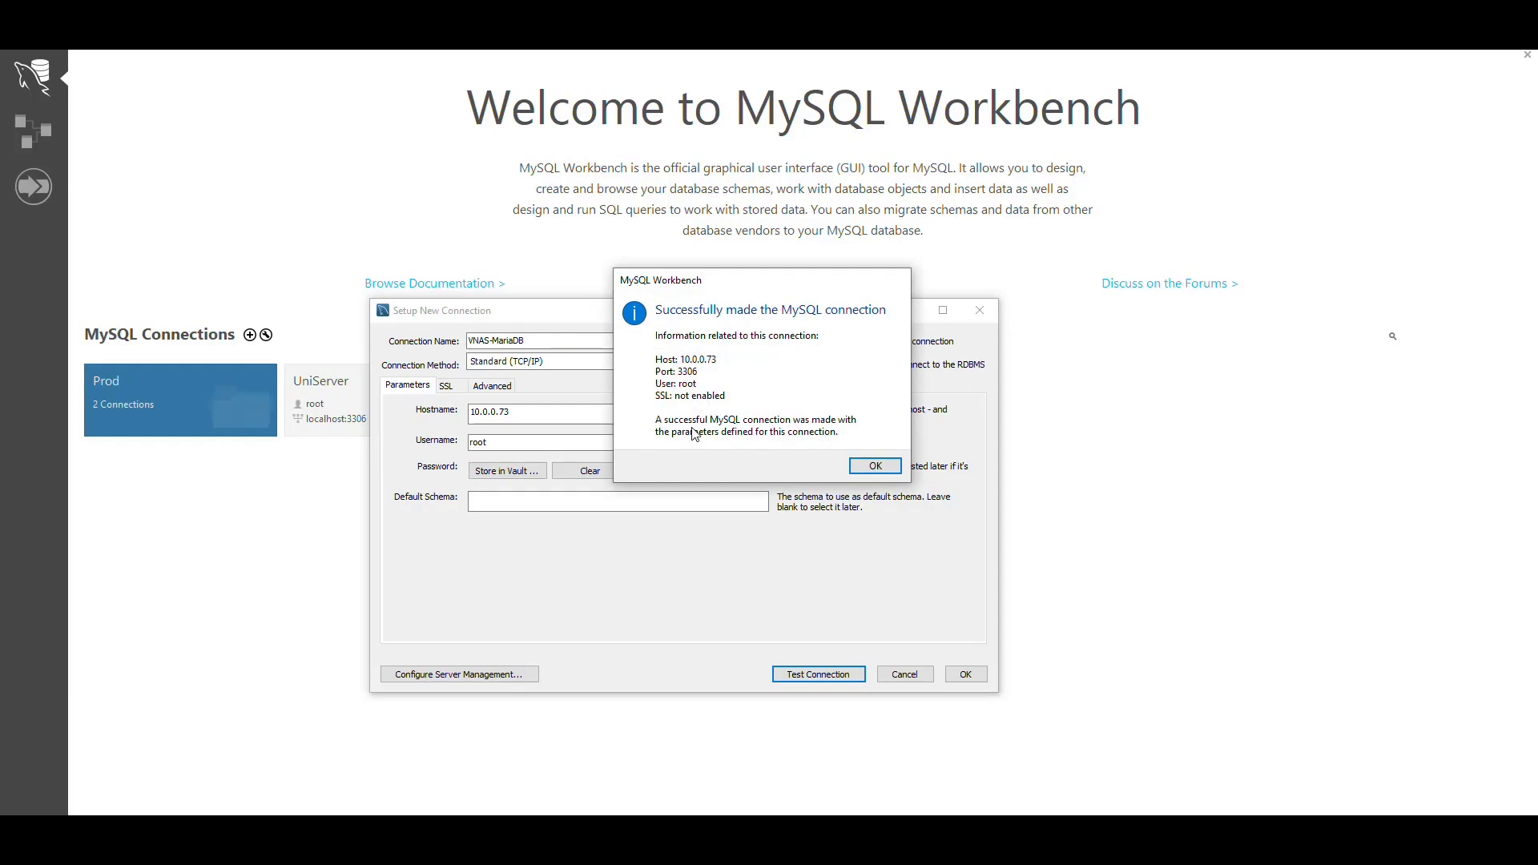
pyautogui.click(898, 469)
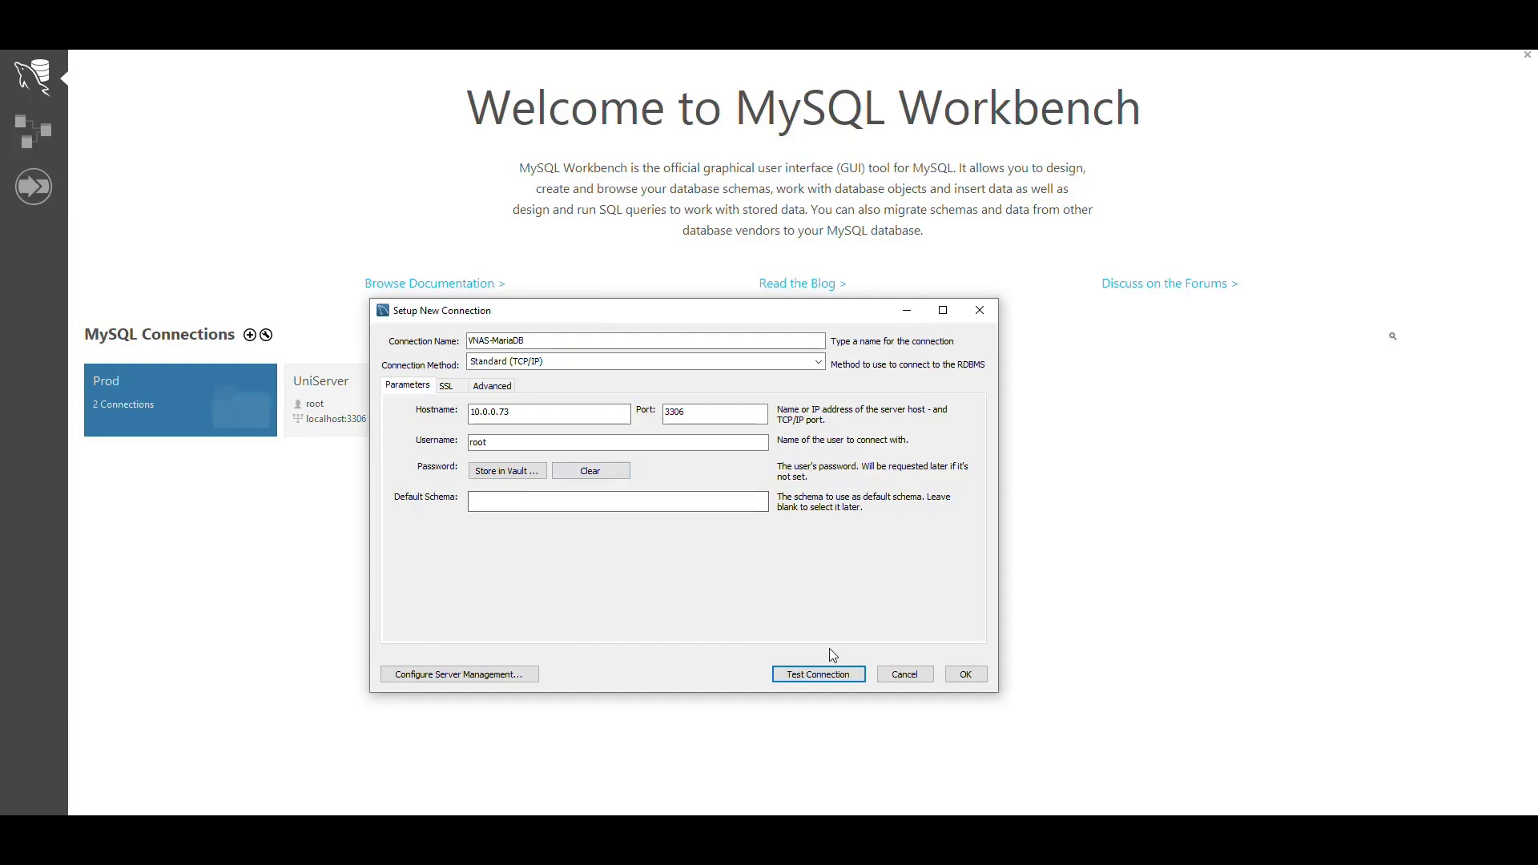
pyautogui.click(967, 673)
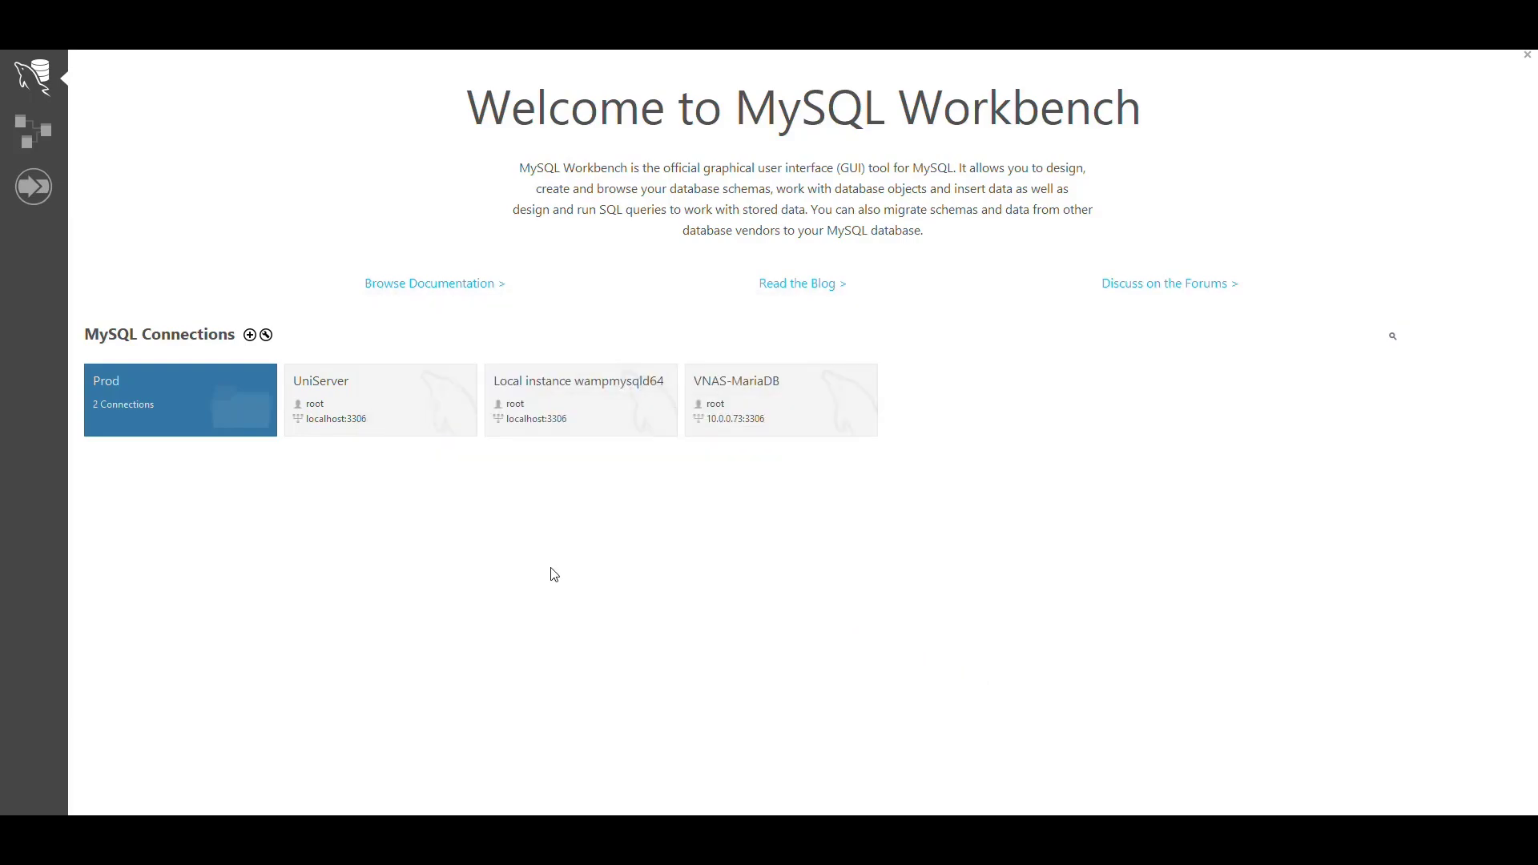
# Open the VNAS-MariaDB connection and briefly expand the sys schema in the Navigator
pyautogui.click(791, 405)
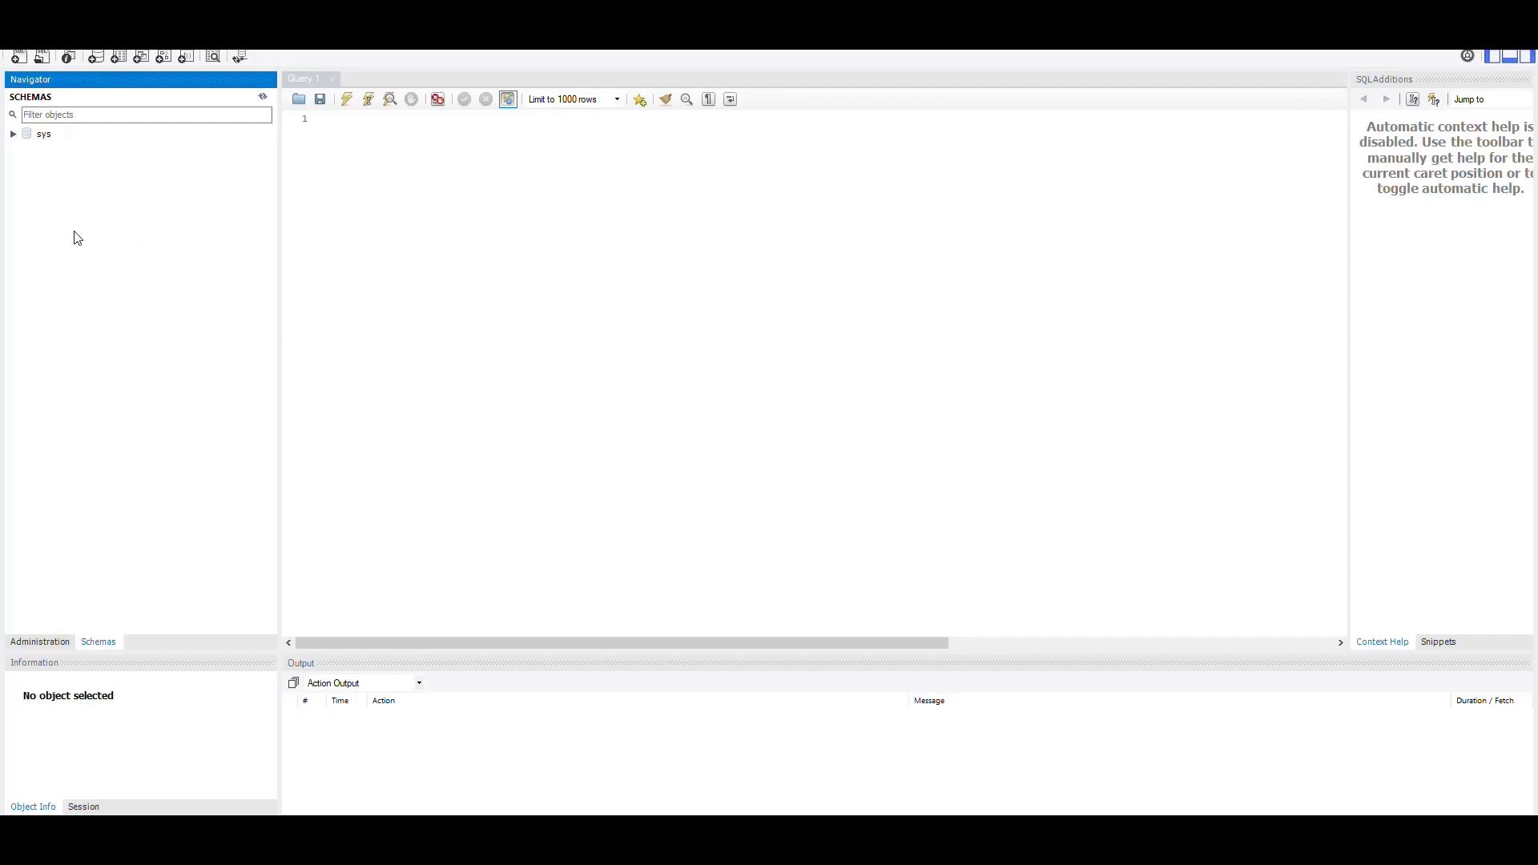
pyautogui.click(13, 135)
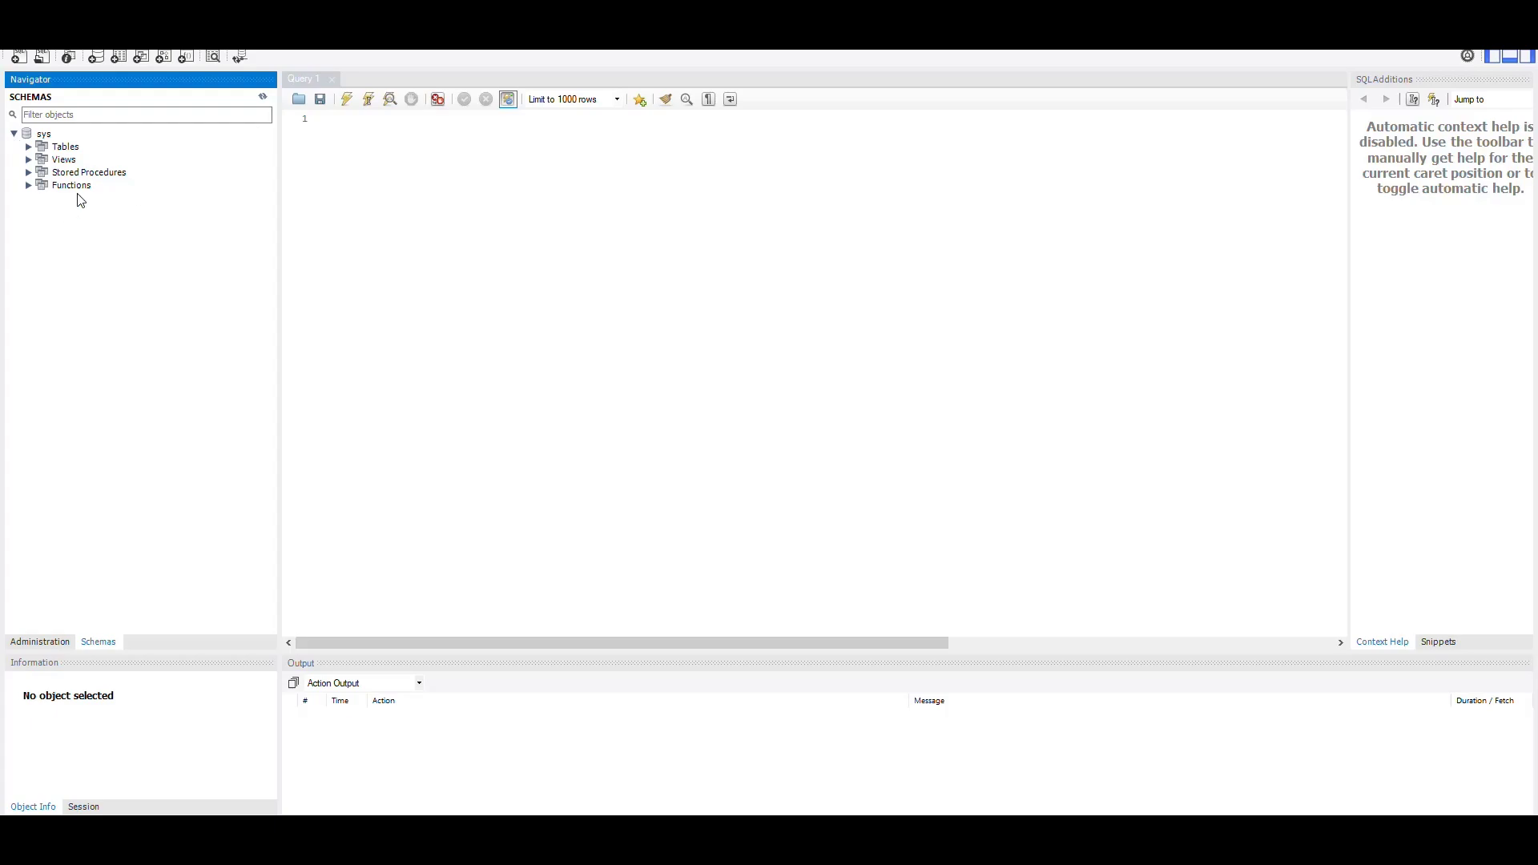
pyautogui.click(13, 135)
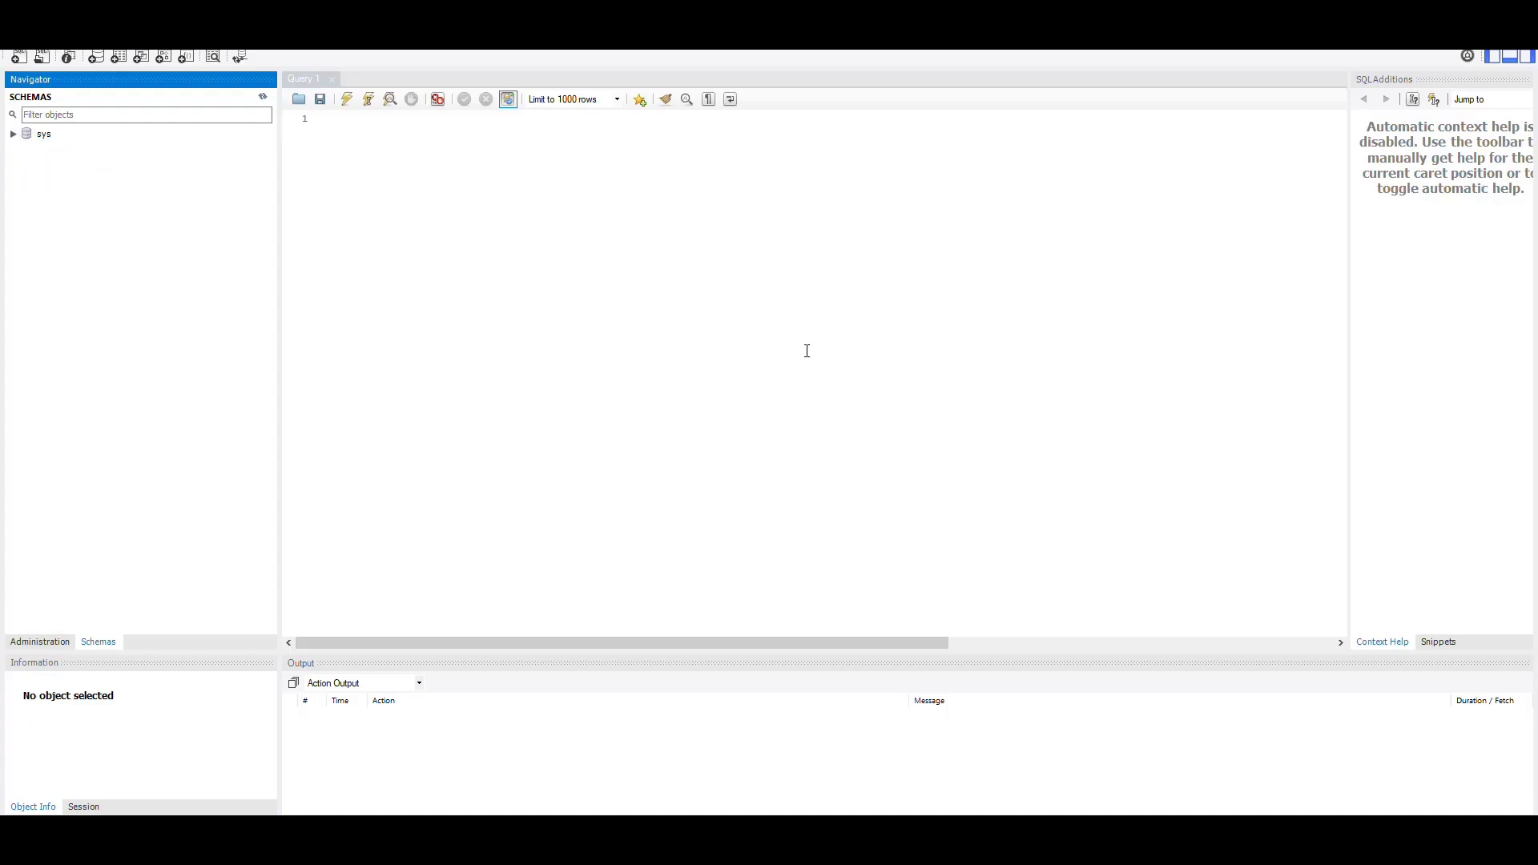